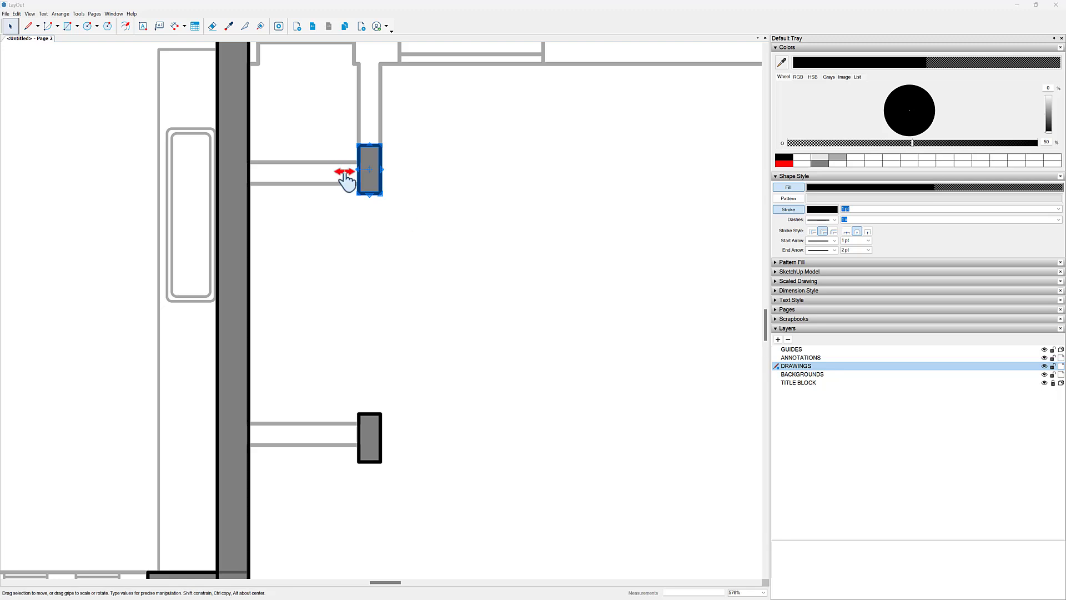
Stretch the upper closet's front wall piece up to the underside of the wall above.
scroll(345, 178, up, 4)
drag(378, 322, 379, 177)
scroll(422, 310, down, 4)
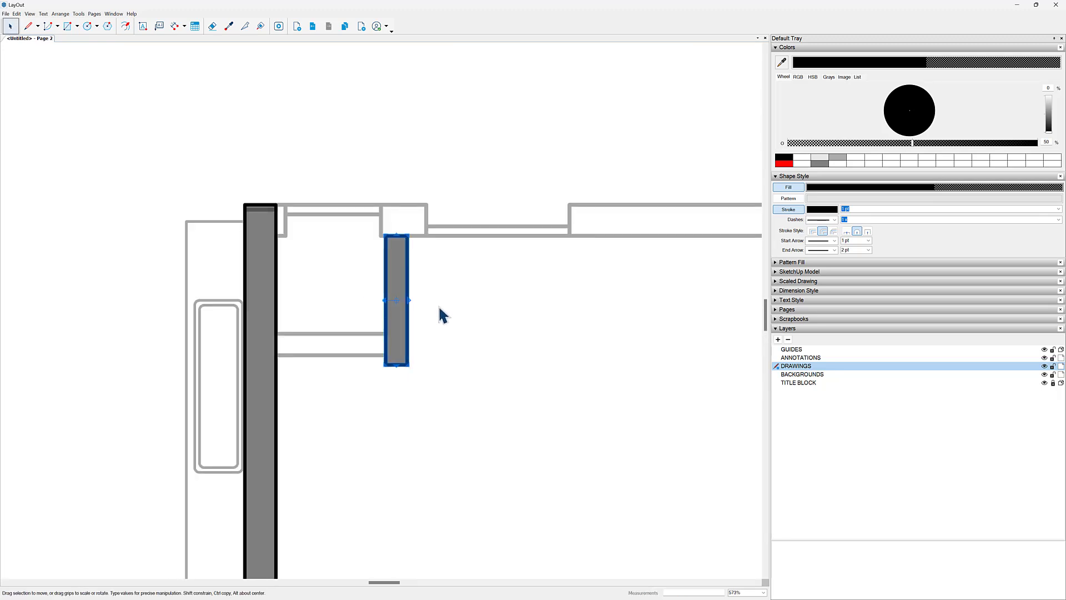
scroll(430, 377, down, 2)
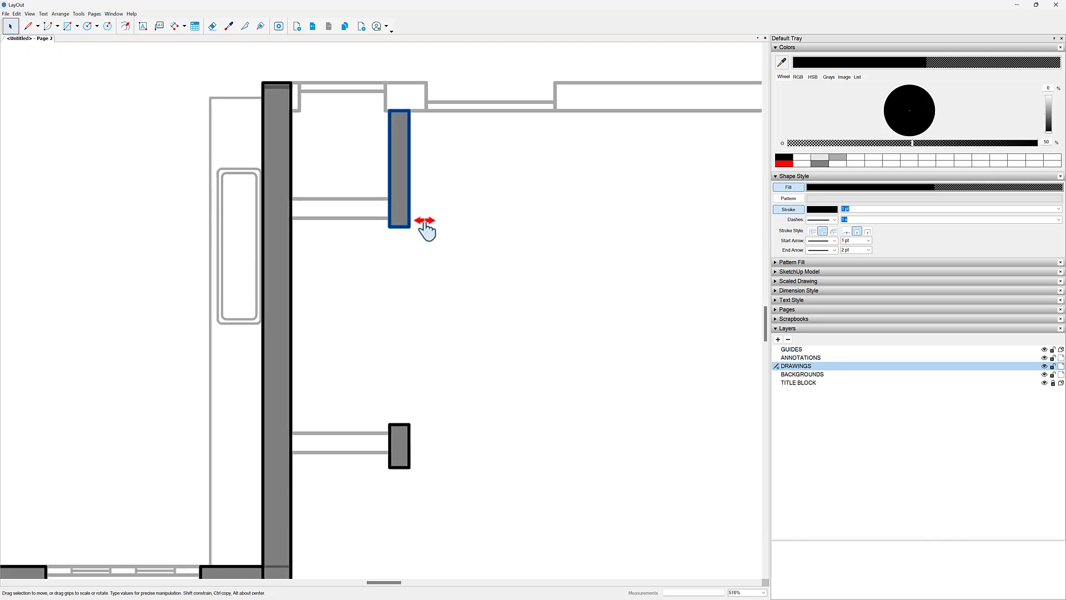
Rotate a copy of the vertical closet wall by 90 degrees and fit its ends to the upper horizontal partition.
scroll(440, 362, up, 4)
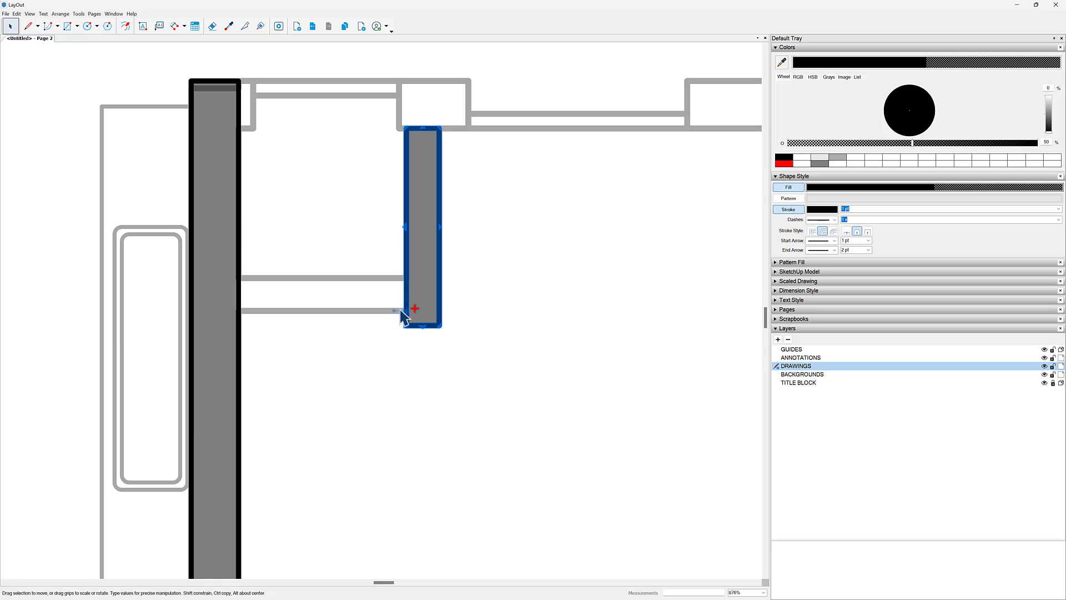
drag(383, 312, 427, 399)
text(90)
key(Return)
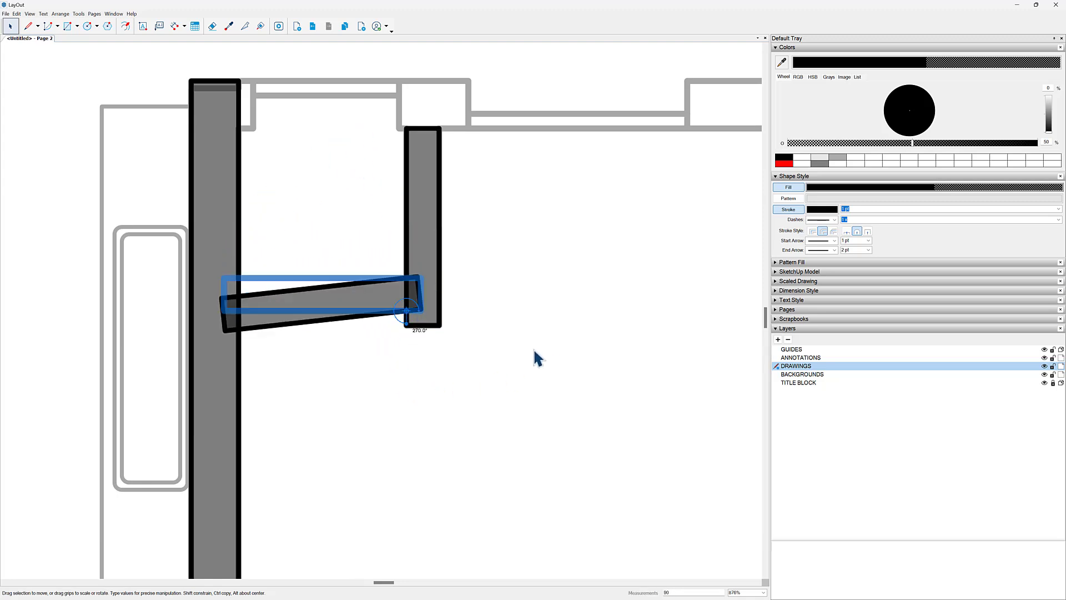
drag(224, 295, 239, 300)
drag(421, 295, 406, 301)
Copy the horizontal partition down to the lower partition of the same closet.
scroll(413, 294, down, 2)
middle_drag(415, 303, 405, 165)
ctrl+drag(356, 161, 415, 431)
scroll(433, 433, down, 2)
middle_drag(438, 435, 387, 483)
middle_drag(333, 255, 352, 322)
Copy the upper horizontal partition to the closet's top corner and fit it as the short stub beside the thick wall.
scroll(351, 324, up, 3)
click(292, 367)
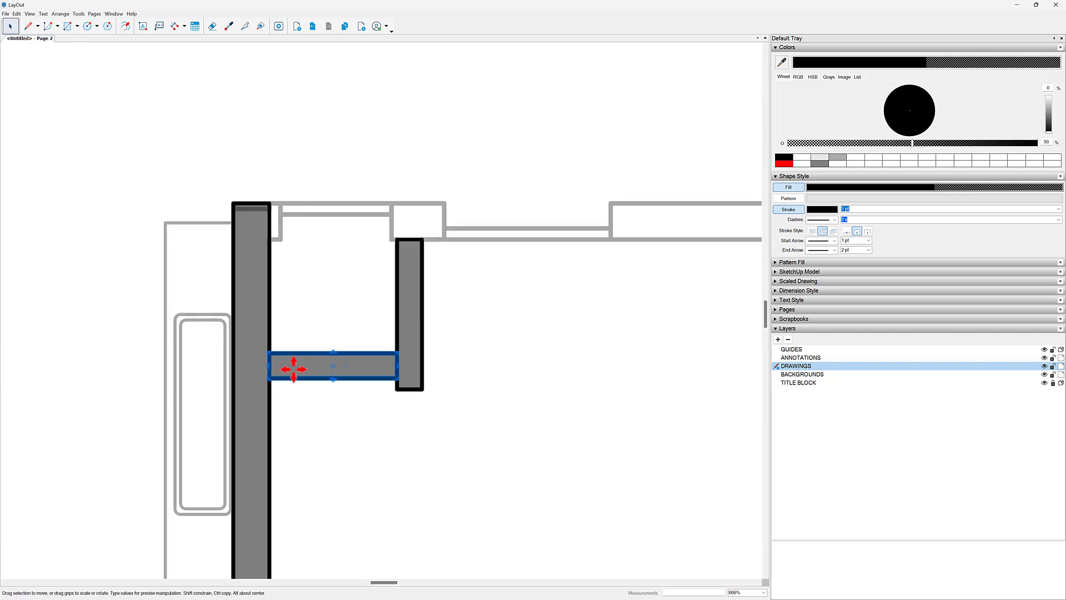
ctrl+drag(292, 366, 251, 256)
scroll(357, 217, up, 3)
drag(372, 236, 730, 290)
scroll(230, 244, up, 2)
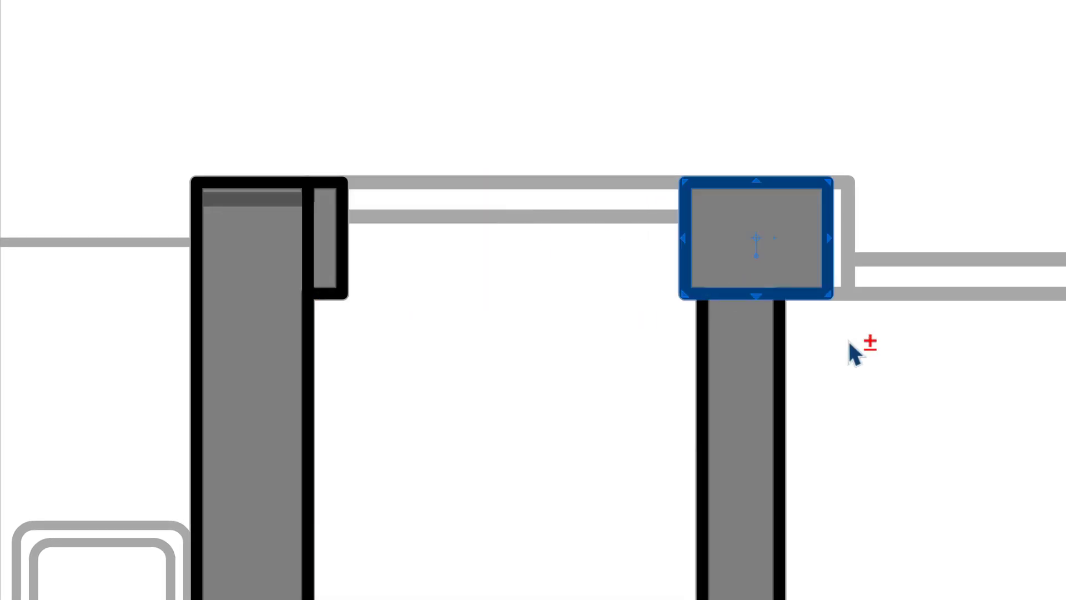
key(ctrl+z)
Move the wall block across the closet opening to the far jamb and widen it to the jamb's edge.
drag(391, 282, 733, 283)
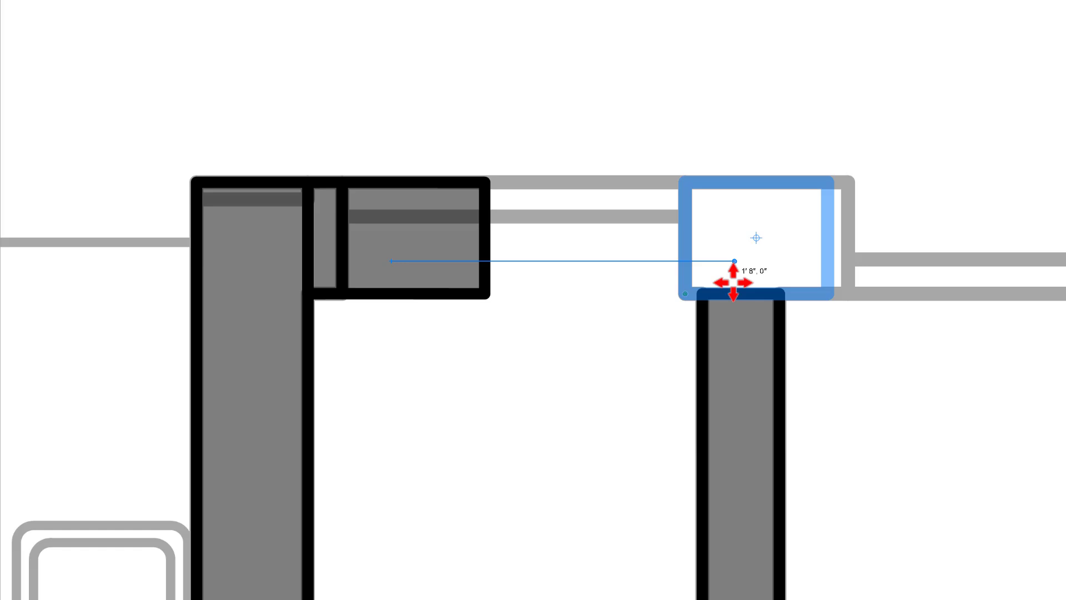
drag(733, 282, 732, 283)
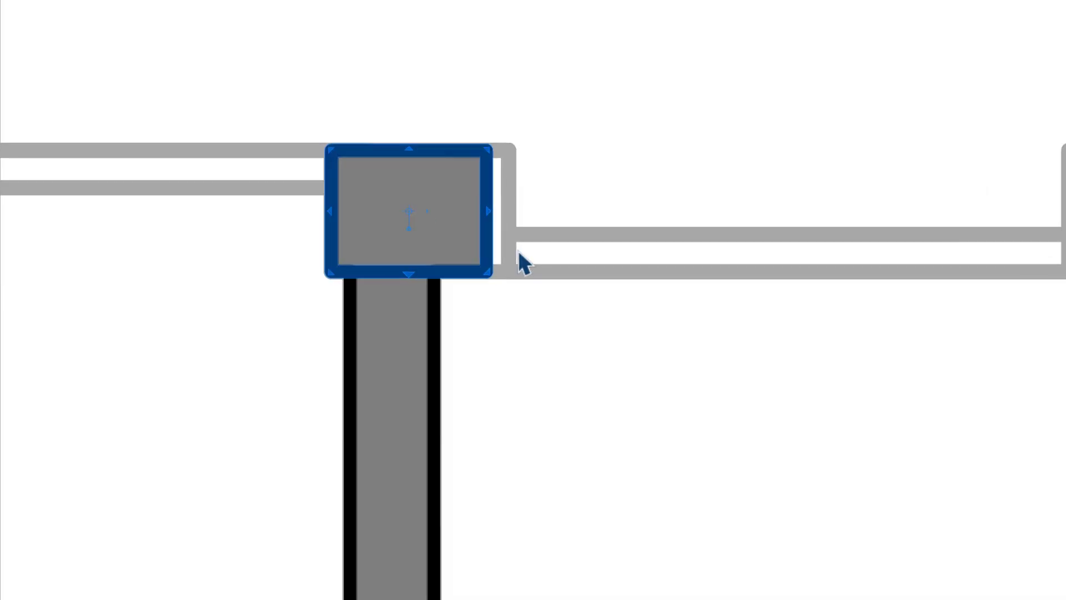
drag(489, 215, 516, 215)
scroll(650, 271, down, 6)
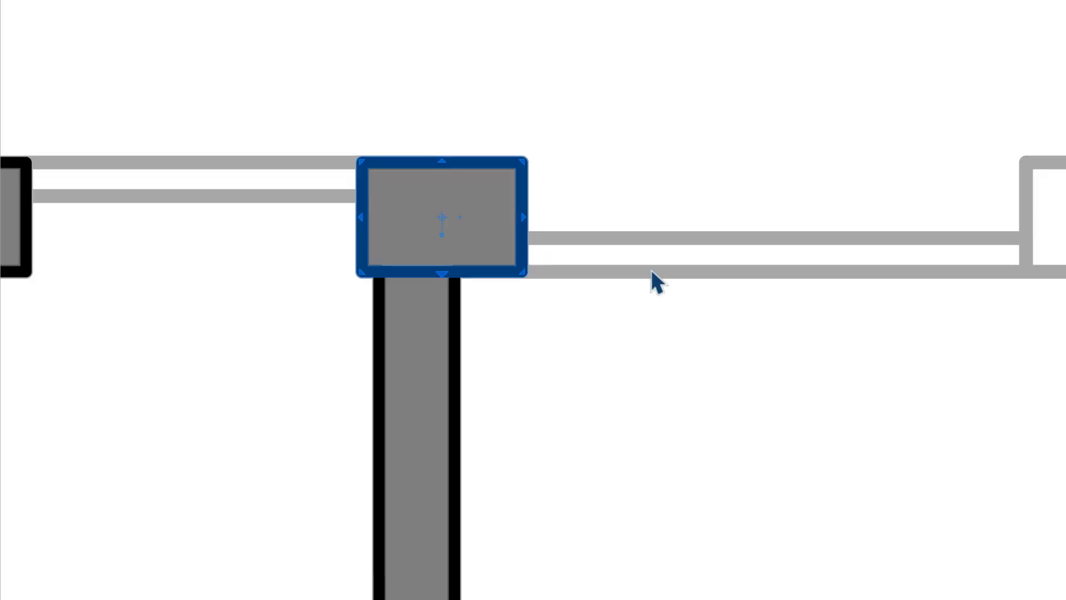
Copy the jamb block to the far side of the doorway and stretch it along the wall to the next opening.
ctrl+drag(348, 274, 661, 272)
scroll(669, 259, down, 3)
middle_drag(713, 279, 265, 281)
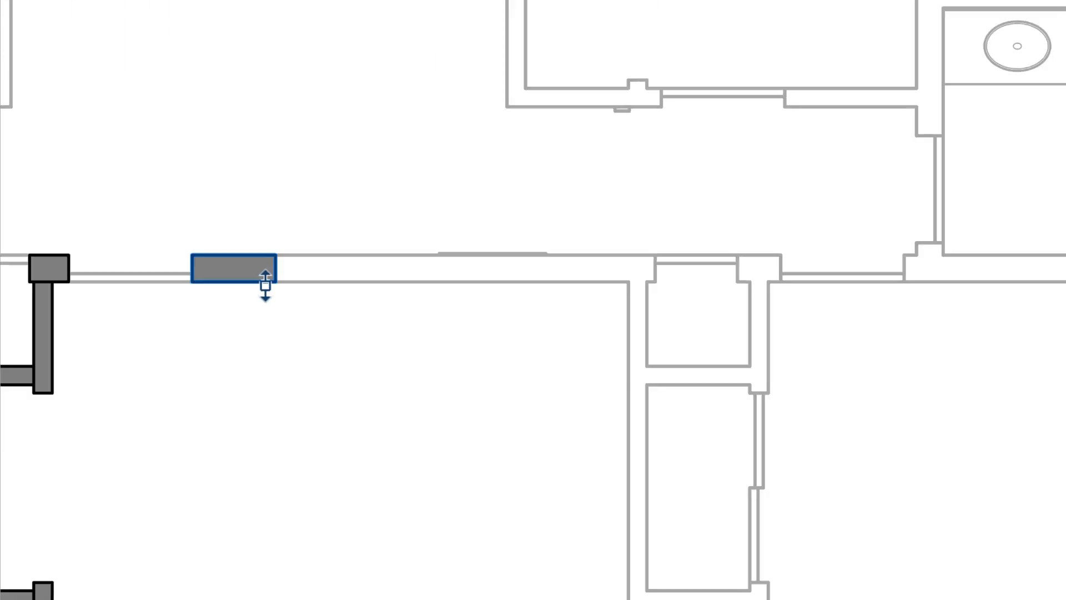
drag(282, 269, 655, 283)
Copy wall blocks onto the pier between the next two openings and the segment beyond, stretching the last one to the exterior wall.
ctrl+drag(190, 269, 738, 285)
drag(673, 273, 755, 302)
scroll(835, 271, up, 3)
middle_drag(892, 343, 404, 351)
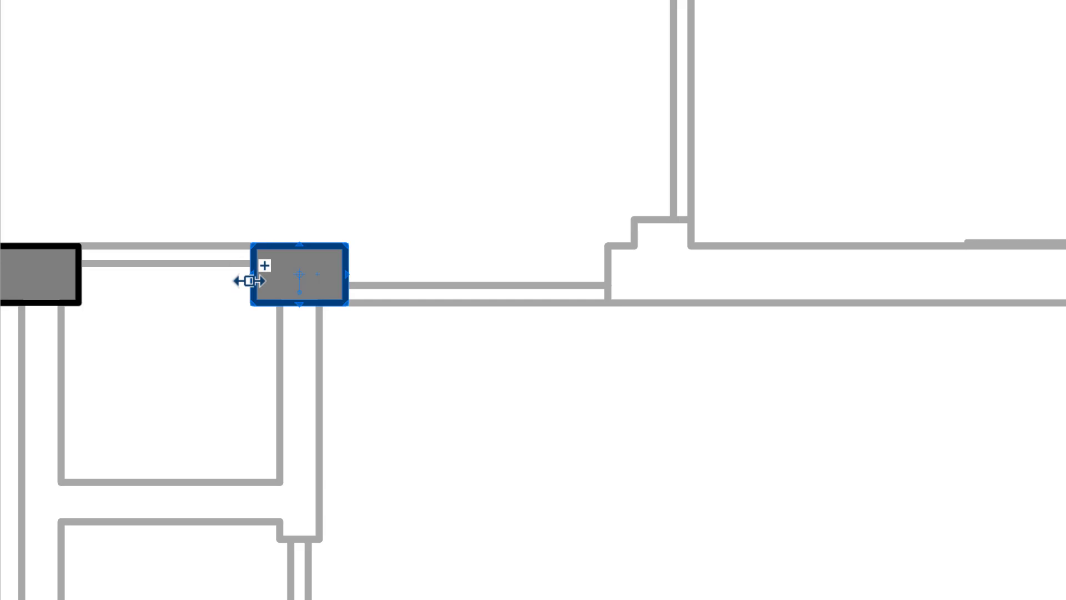
ctrl+drag(249, 280, 453, 298)
drag(388, 275, 630, 278)
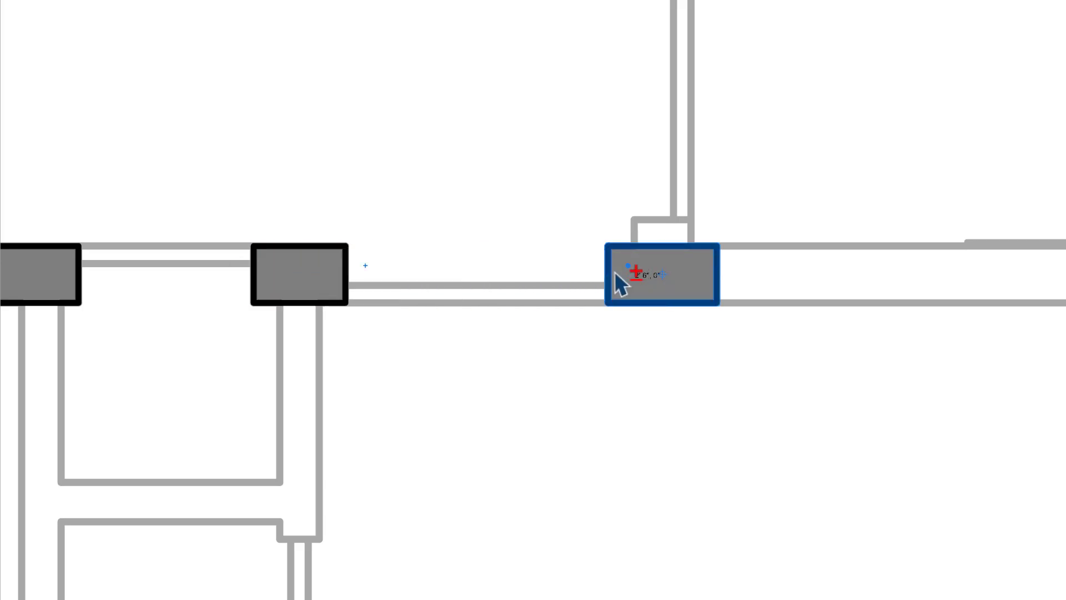
drag(261, 310, 668, 324)
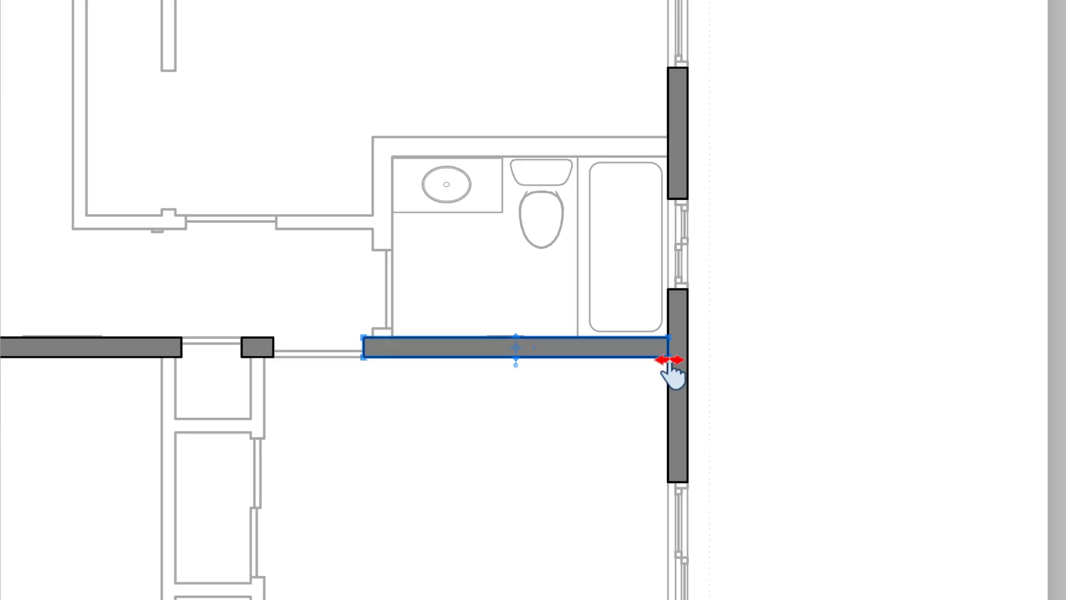
Copy the first closet's vertical wall to the wall between the two rooms and stretch it down to the lower exterior wall.
middle_drag(669, 328, 1055, 167)
click(162, 232)
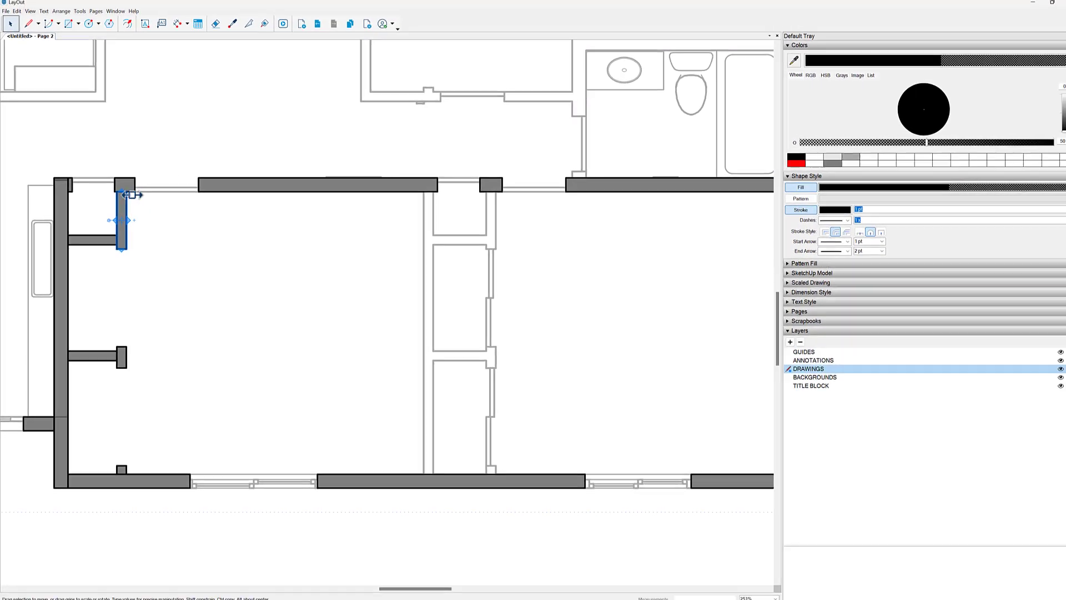
scroll(132, 194, up, 2)
drag(119, 206, 556, 228)
middle_drag(661, 405, 502, 280)
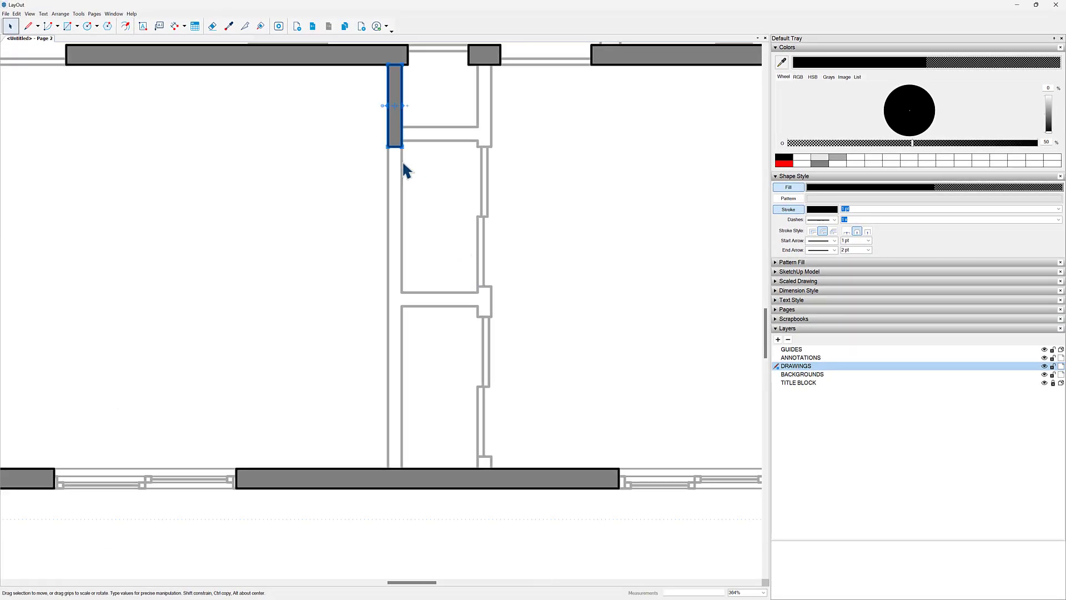
scroll(402, 162, up, 3)
drag(394, 147, 466, 552)
scroll(405, 281, down, 3)
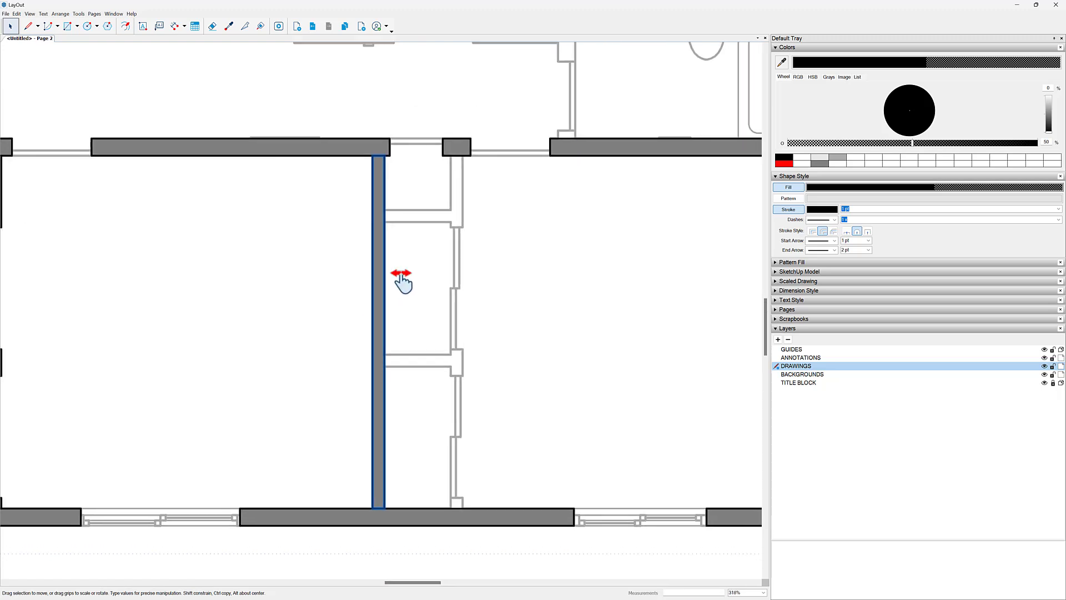
Copy the dividing wall to the second closet's front and shorten it to end at the upper door opening.
scroll(381, 172, up, 2)
drag(402, 169, 468, 180)
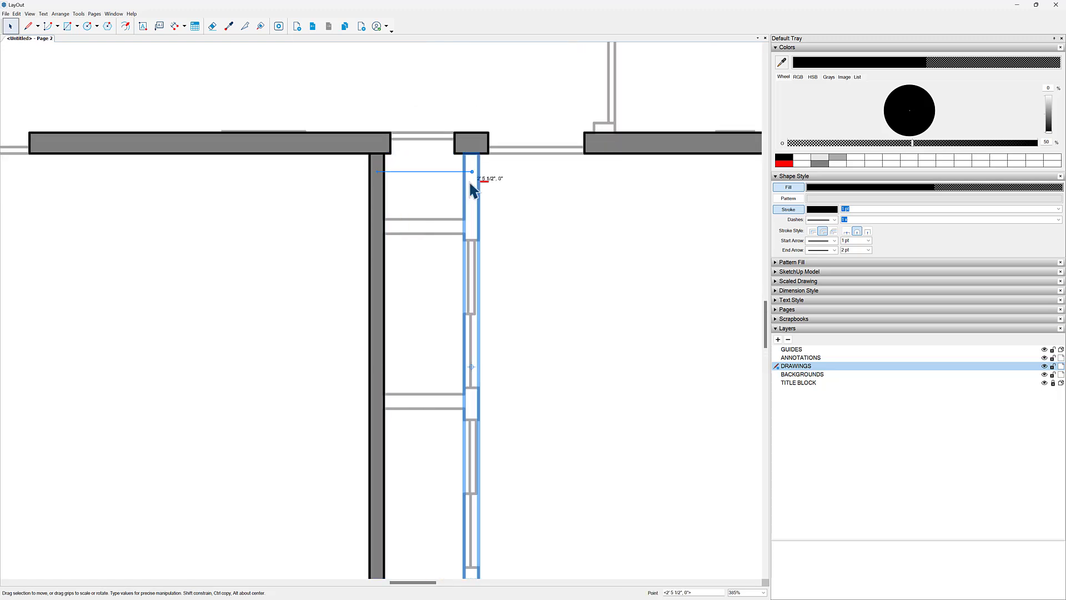
scroll(498, 442, down, 1)
drag(474, 473, 505, 354)
scroll(472, 221, up, 5)
Copy the closet front wall piece down to the middle jamb and shorten it to the jamb's size.
scroll(472, 245, down, 2)
middle_drag(485, 313, 437, 210)
scroll(438, 219, up, 1)
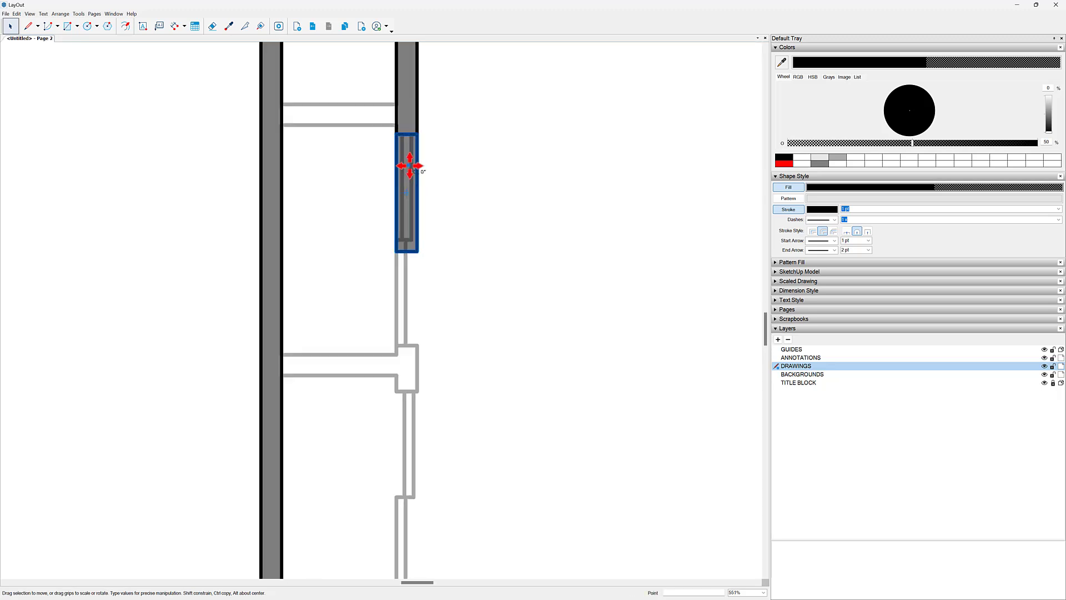
drag(409, 165, 427, 376)
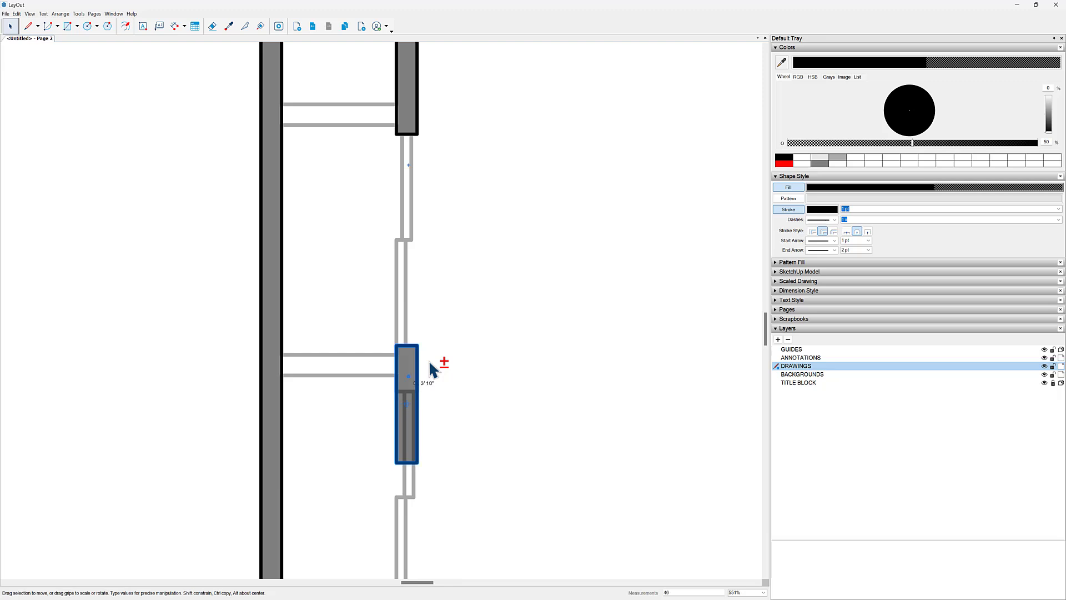
middle_drag(437, 450, 402, 286)
scroll(401, 286, up, 3)
drag(361, 300, 365, 206)
Copy the wall piece to the closet's bottom jamb and trim it at the exterior wall.
ctrl+drag(368, 166, 428, 376)
drag(363, 250, 373, 532)
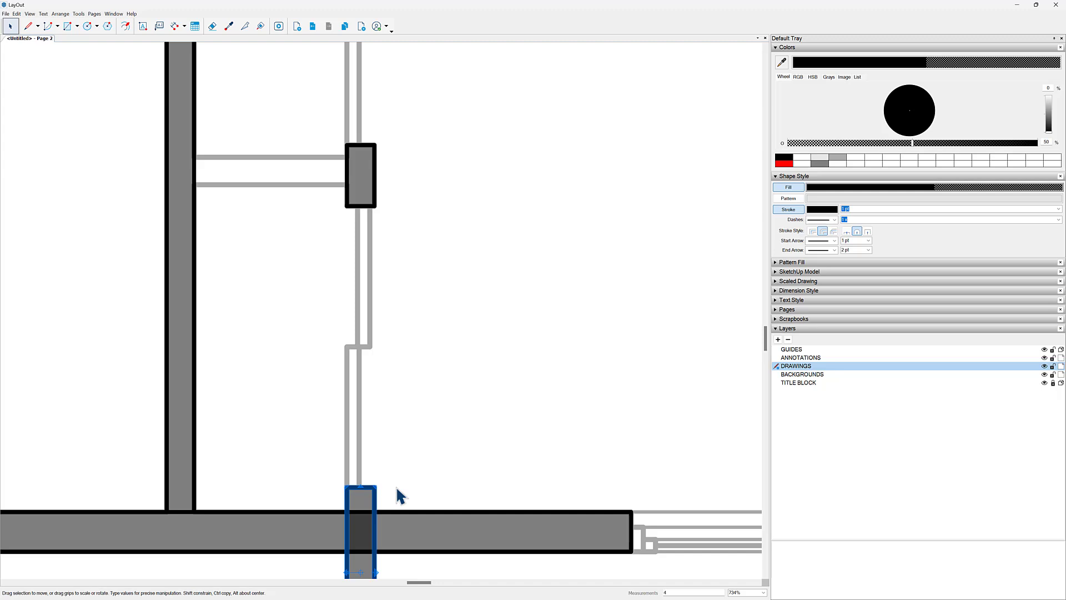
scroll(341, 439, down, 4)
middle_drag(342, 319, 364, 113)
scroll(370, 364, up, 5)
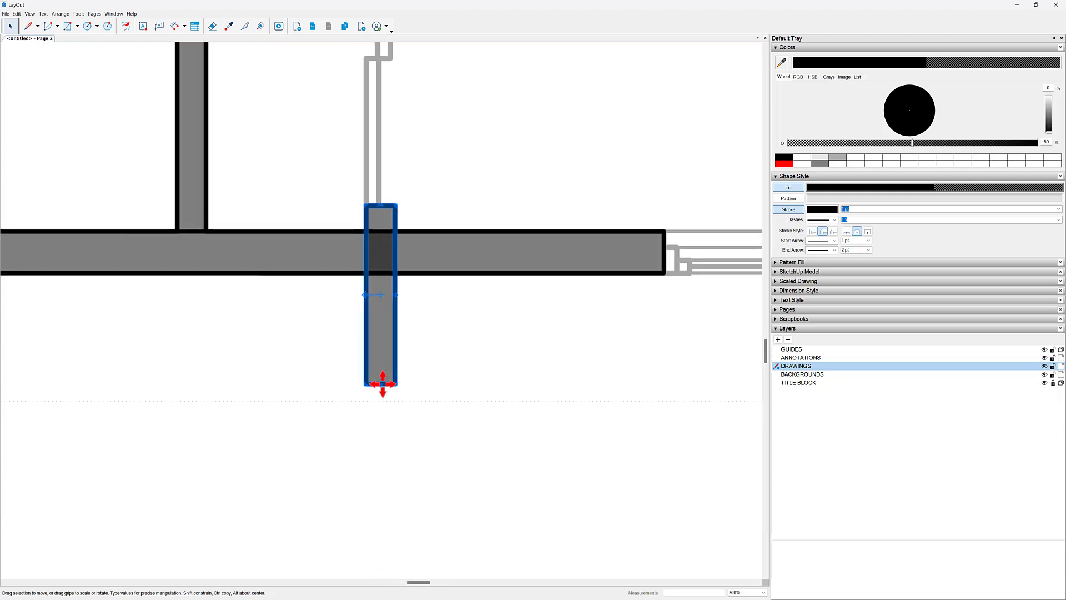
drag(383, 383, 433, 219)
Copy the first closet's horizontal partition into both partitions of the second closet, fitting it between the vertical walls.
scroll(466, 308, down, 4)
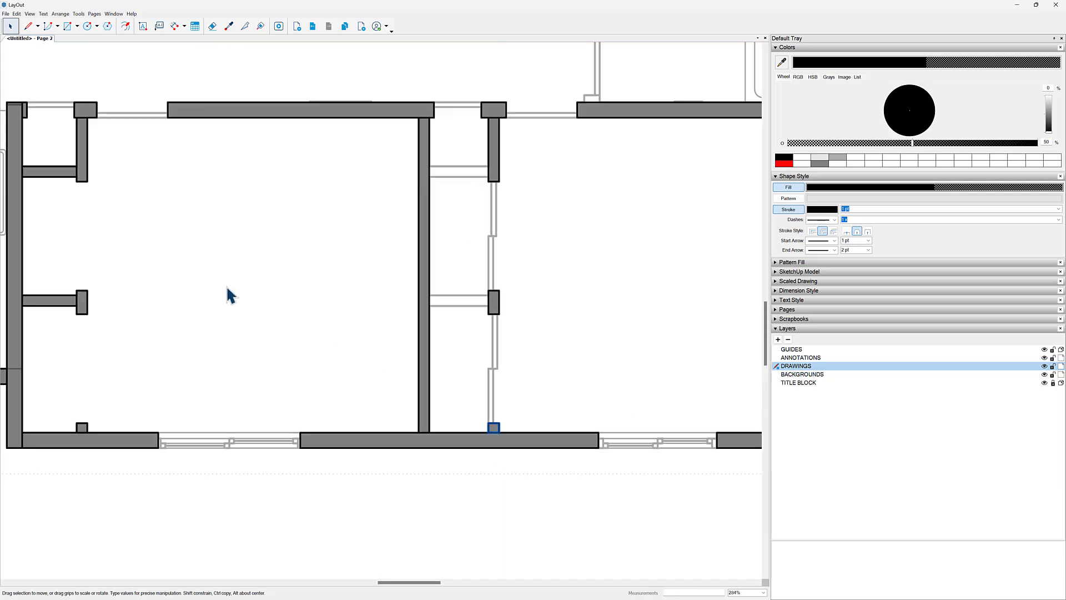
drag(33, 176, 439, 174)
scroll(463, 171, up, 5)
drag(530, 177, 543, 184)
scroll(516, 220, down, 2)
middle_drag(493, 206, 387, 146)
drag(395, 136, 395, 387)
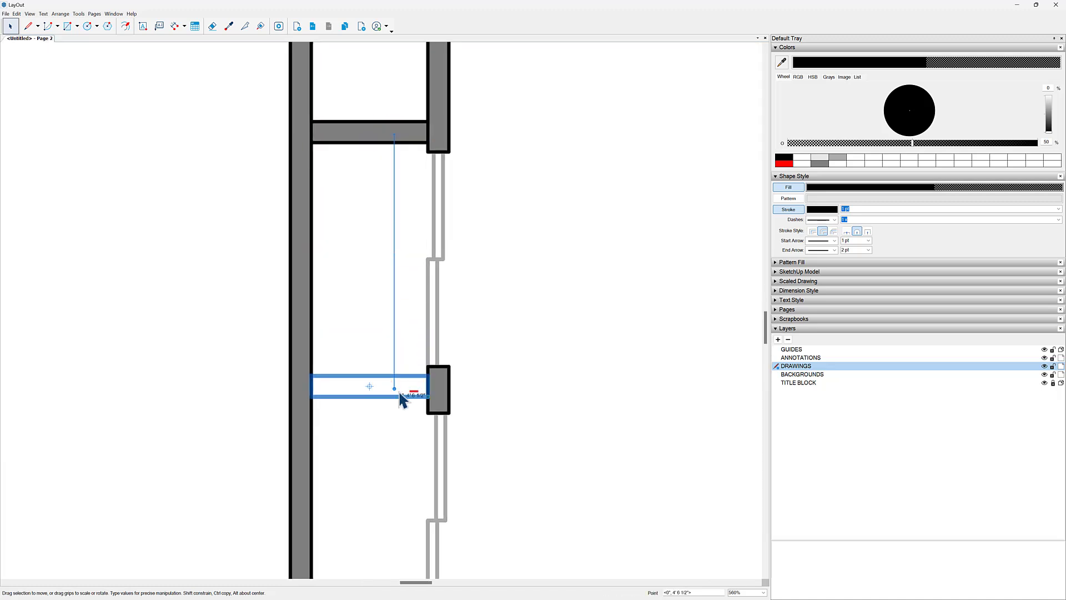
Copy the first closet's horizontal partition up to the free end of the long interior wall above it.
scroll(399, 388, down, 3)
scroll(434, 314, down, 1)
middle_drag(545, 291, 628, 408)
scroll(627, 408, down, 2)
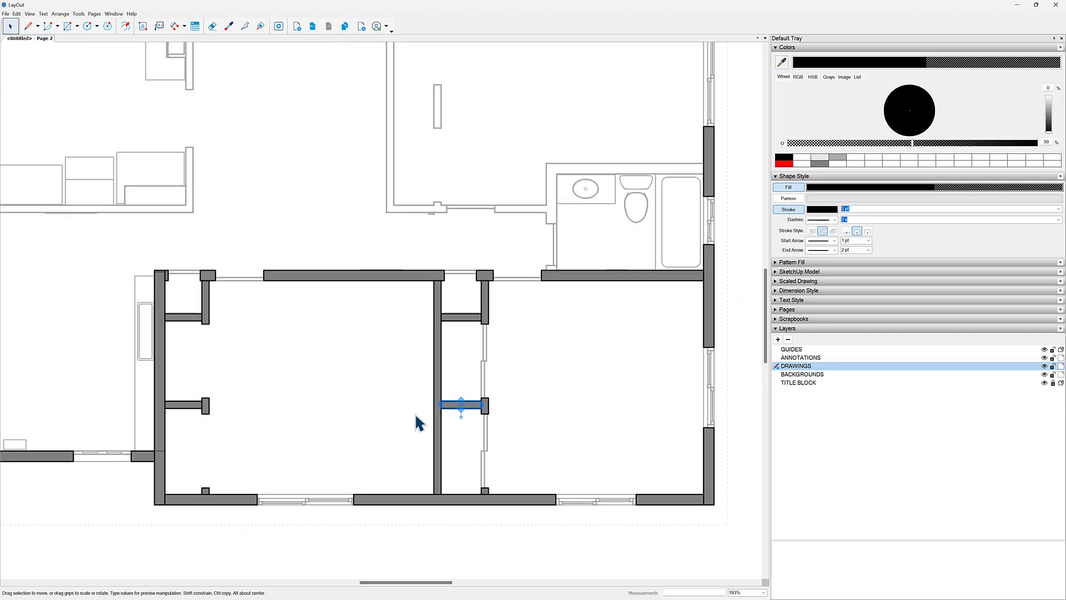
middle_drag(200, 343, 465, 402)
scroll(470, 341, up, 4)
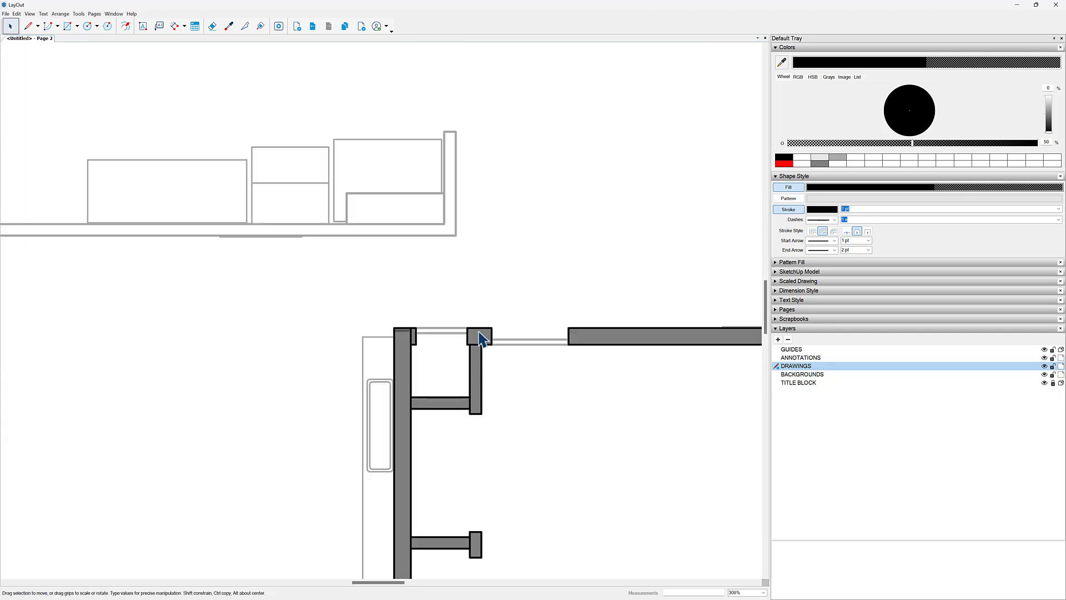
click(478, 334)
drag(451, 432, 468, 191)
scroll(469, 191, up, 3)
Stretch the copied wall piece along the long interior wall until it meets the exterior wall.
scroll(471, 192, down, 5)
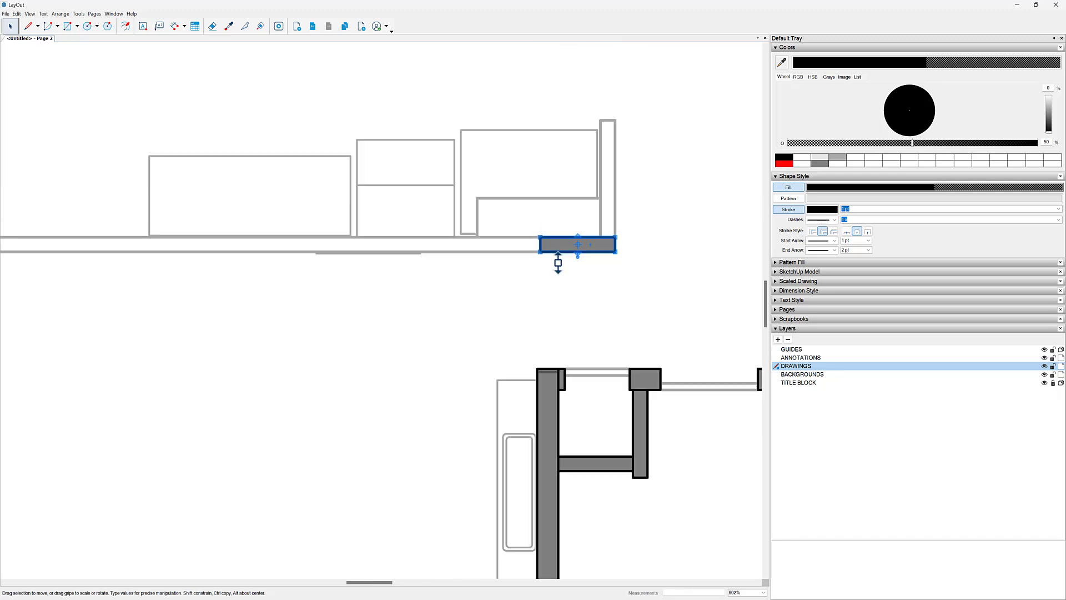
middle_drag(453, 289, 524, 273)
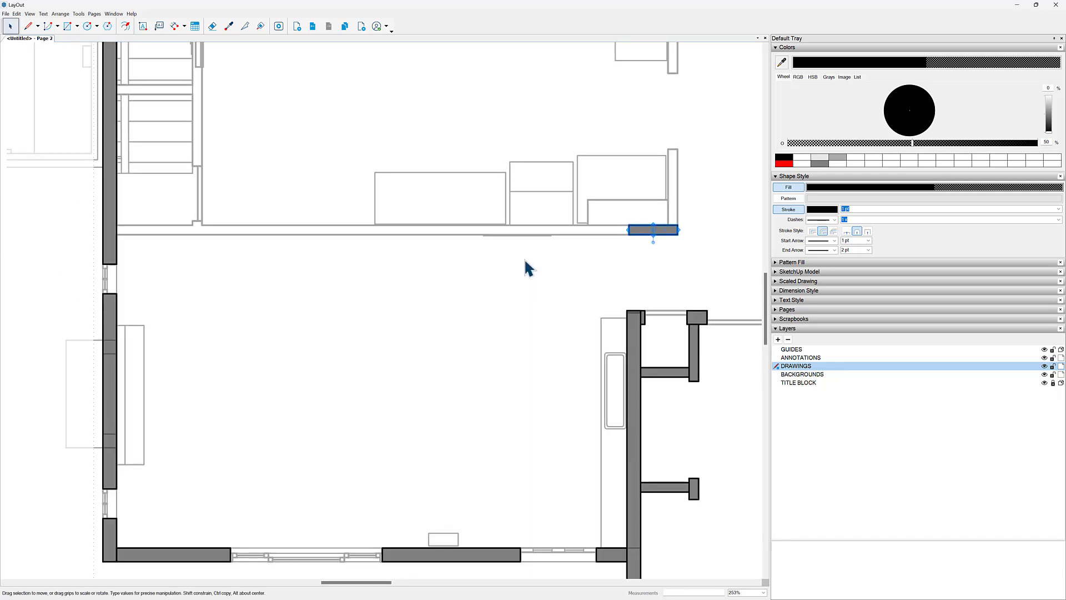
scroll(633, 231, up, 3)
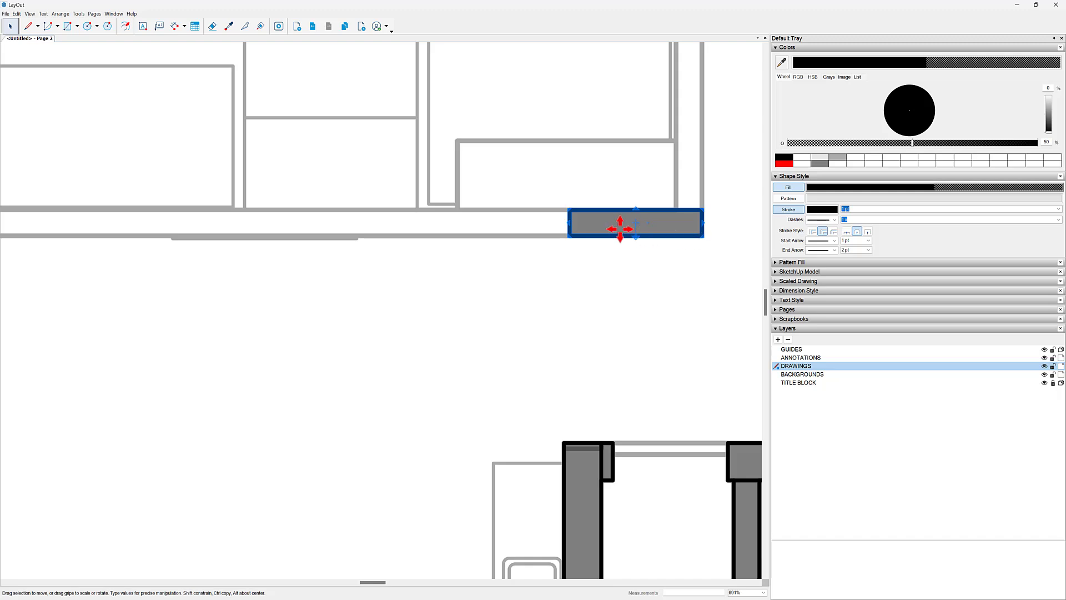
scroll(620, 228, down, 3)
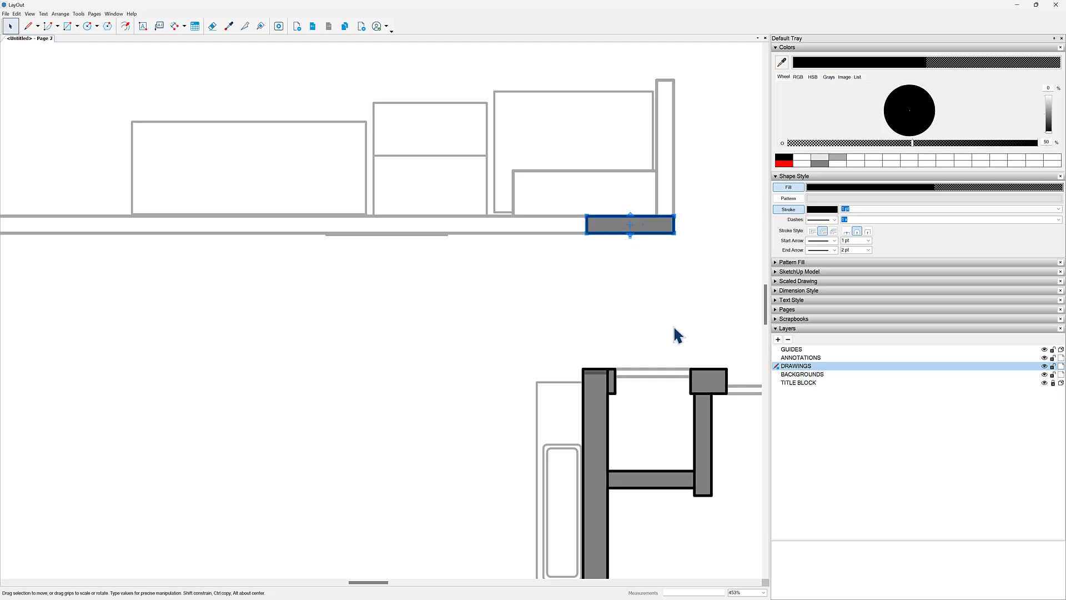
scroll(674, 327, down, 3)
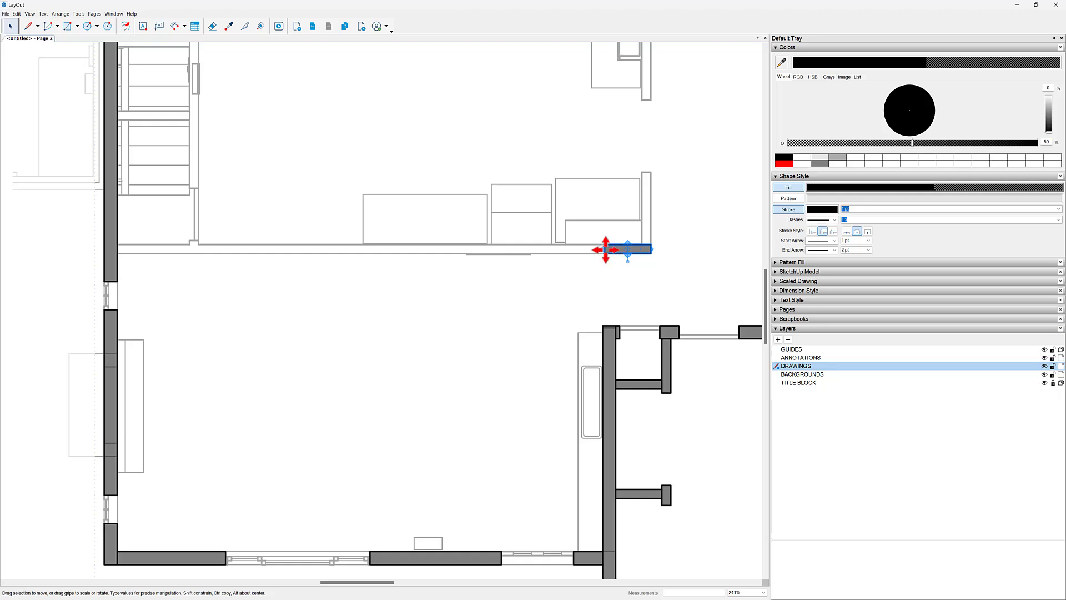
drag(604, 249, 116, 251)
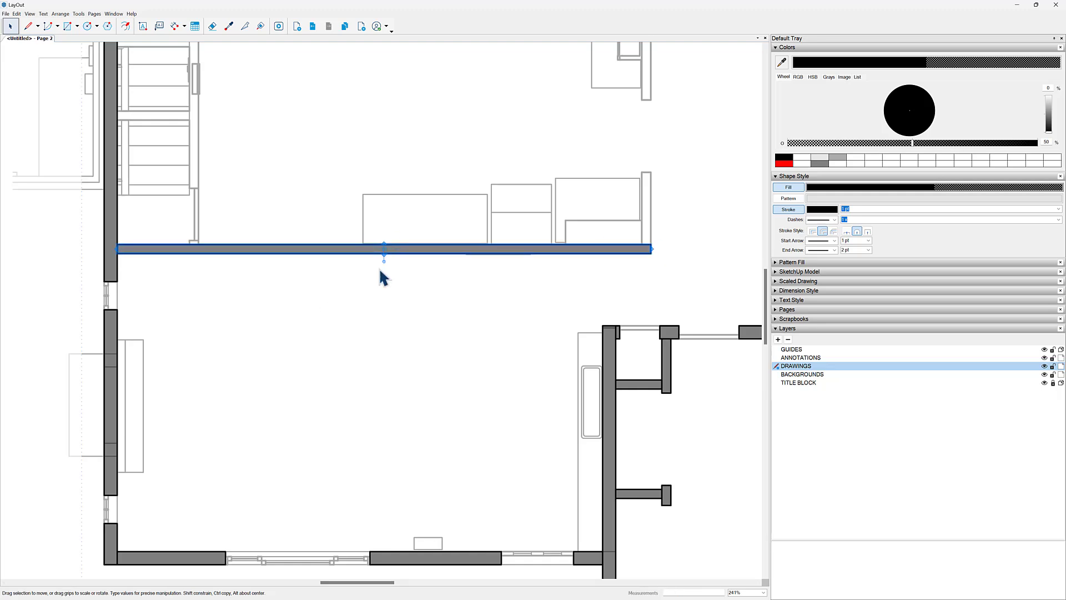
Copy the first closet's vertical wall onto the short return at the long interior wall's end and stretch it to full length.
click(668, 358)
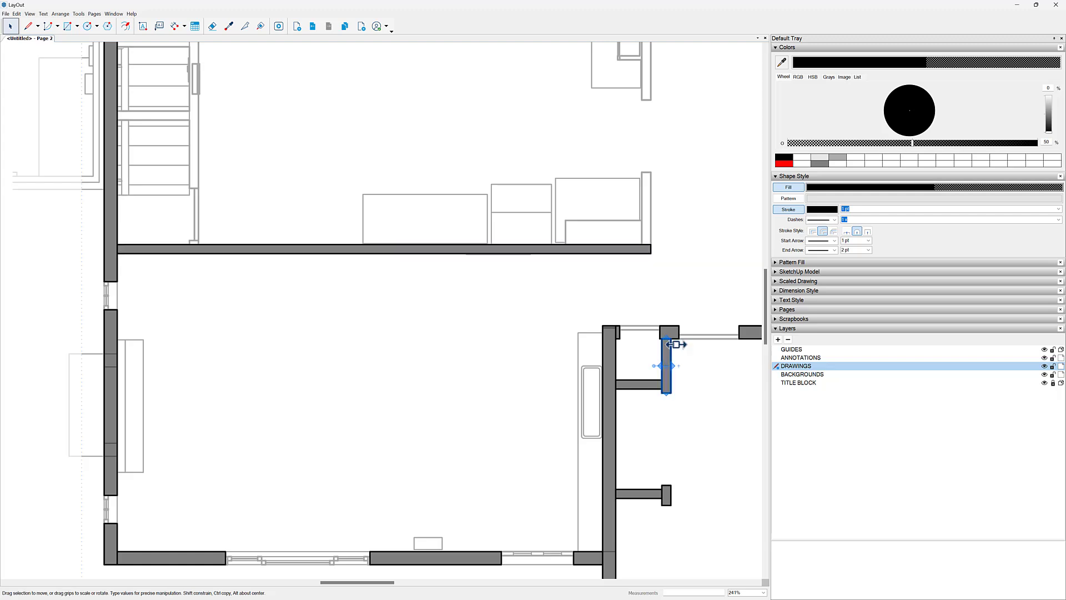
scroll(583, 257, up, 3)
drag(508, 366, 483, 135)
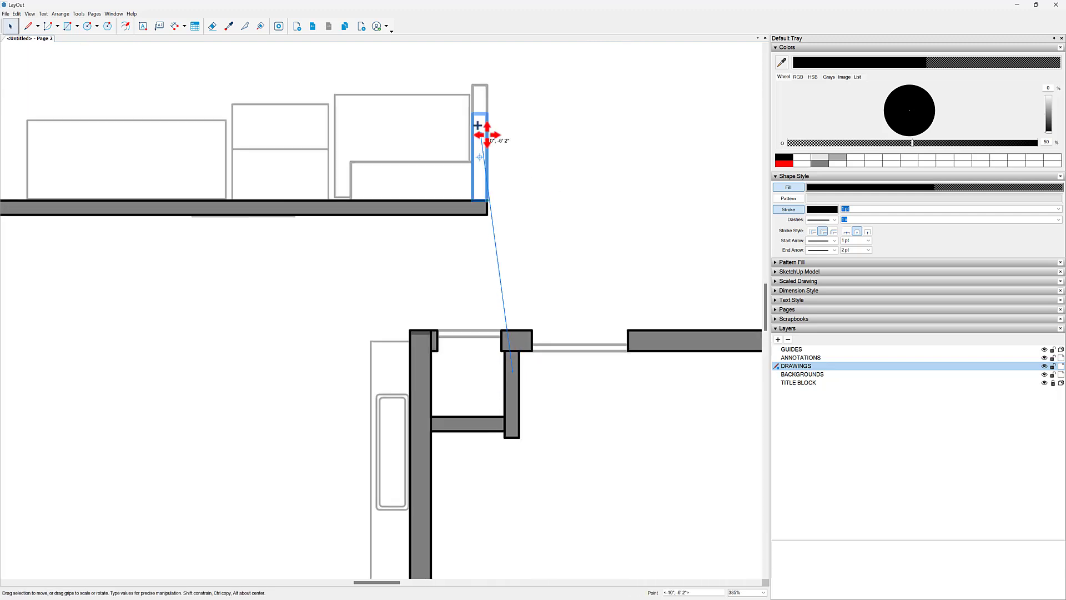
scroll(487, 138, up, 5)
drag(484, 211, 490, 133)
scroll(476, 326, down, 3)
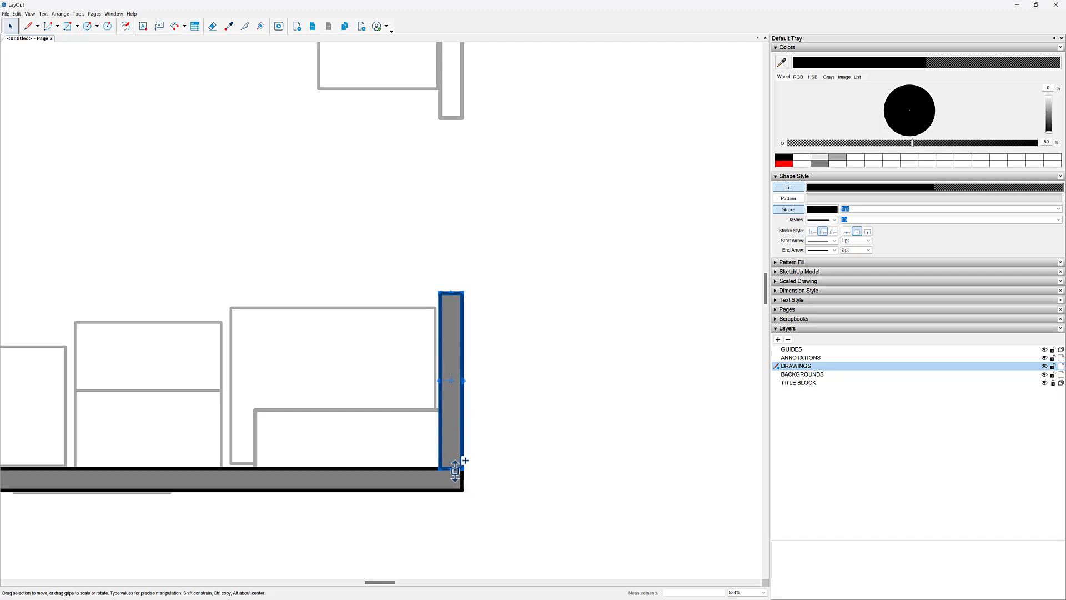
Copy the short return wall to the aligned wall across the opening above it and stretch it up to the exterior wall.
ctrl+drag(455, 471, 509, 193)
scroll(460, 186, up, 4)
middle_drag(462, 217, 457, 312)
scroll(446, 336, down, 1)
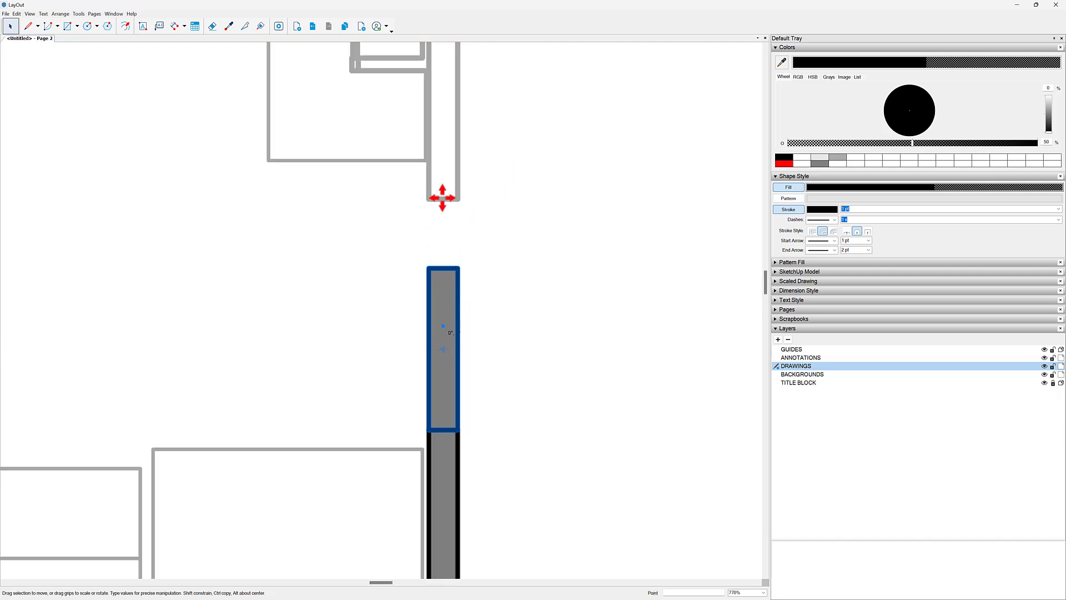
drag(443, 198, 440, 92)
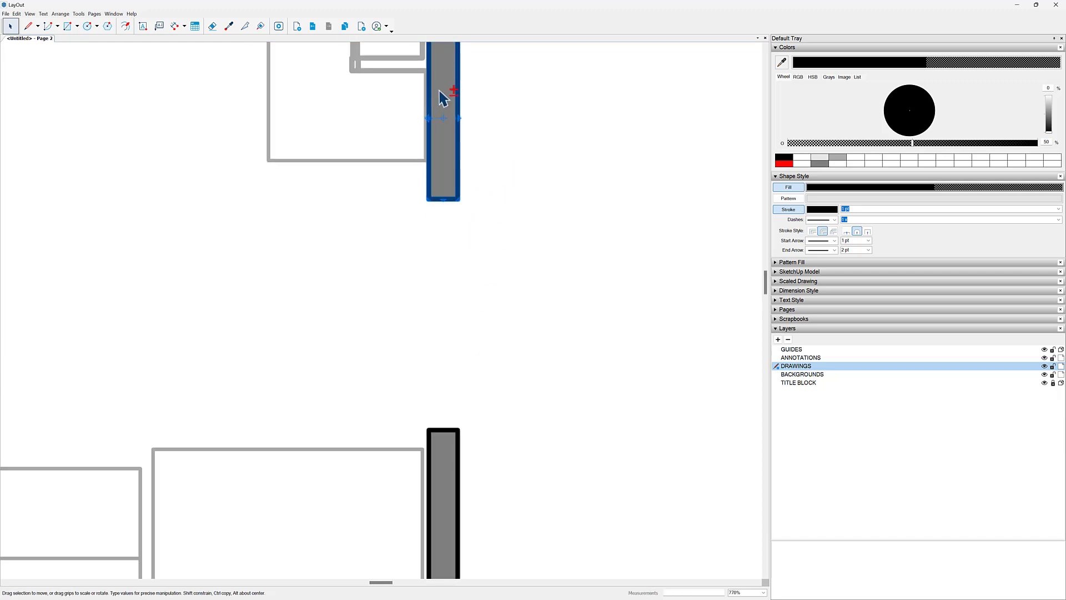
scroll(499, 178, down, 4)
middle_drag(488, 144, 459, 371)
scroll(442, 363, up, 2)
drag(442, 334, 482, 161)
scroll(482, 172, down, 2)
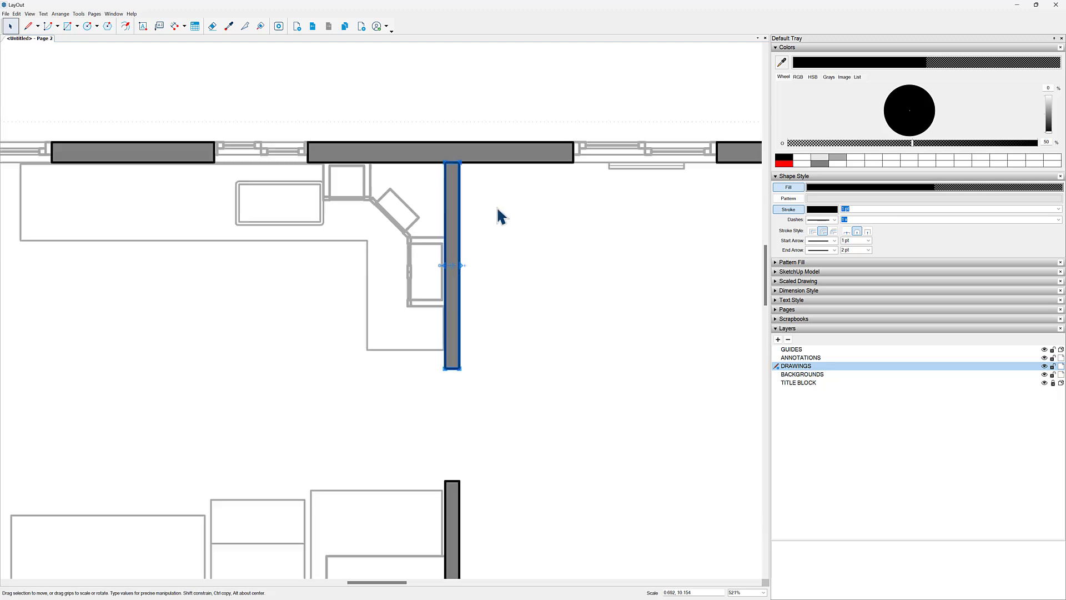
Move the short return wall from the long interior wall's end onto the base of the stair side wall.
scroll(496, 205, down, 4)
middle_drag(384, 287, 613, 225)
scroll(697, 328, up, 3)
click(694, 325)
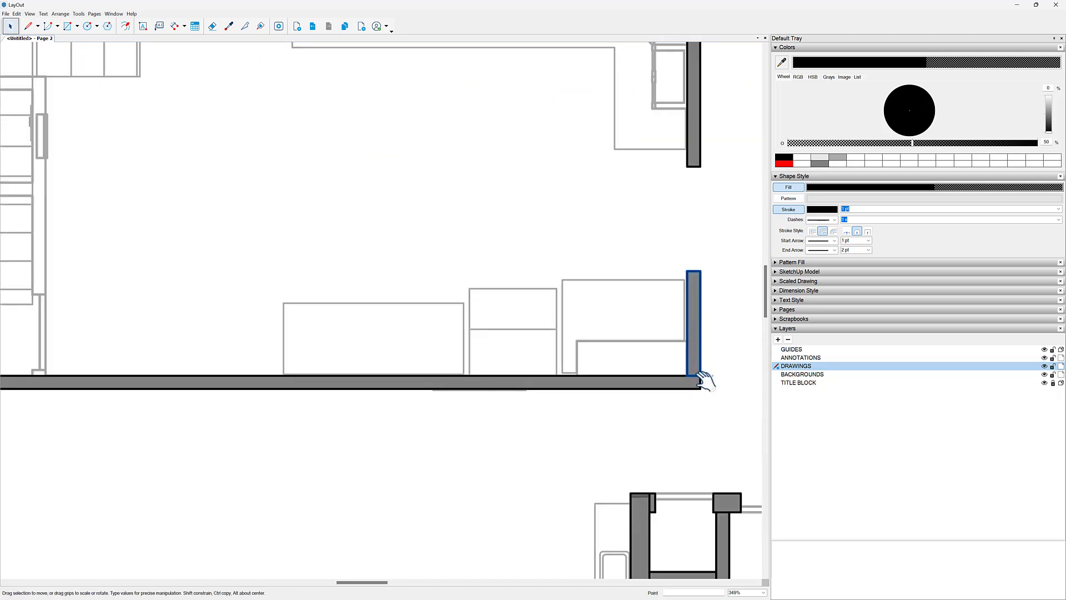
scroll(709, 346, up, 3)
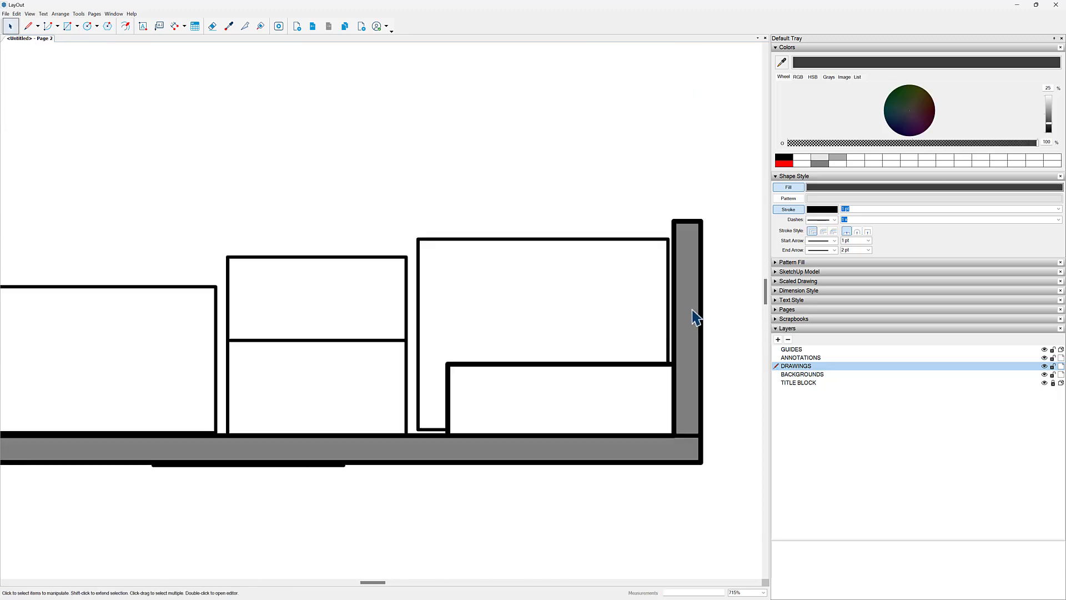
double_click(692, 357)
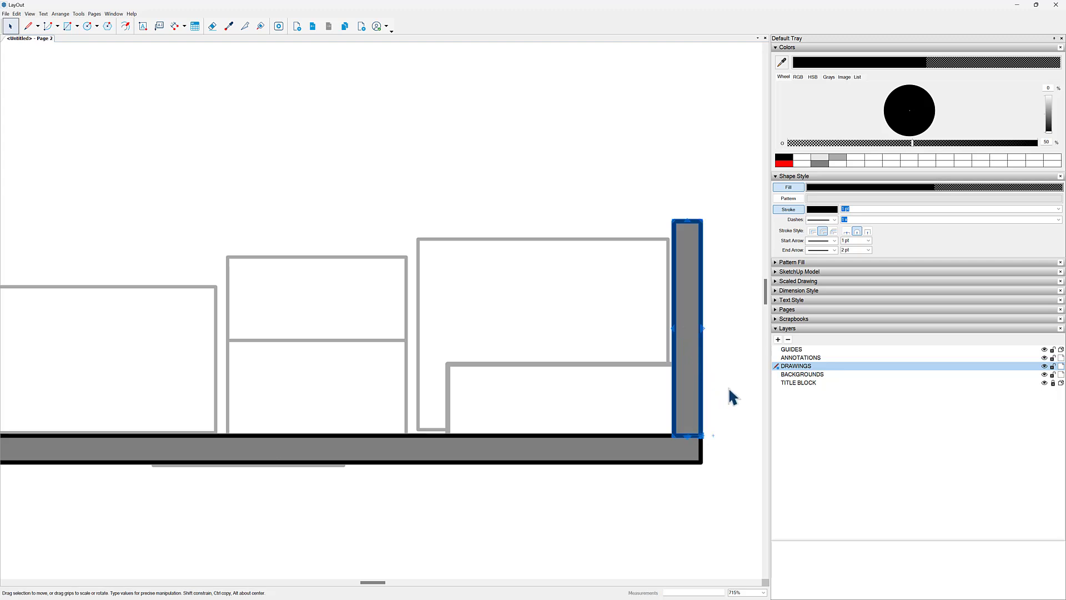
scroll(728, 384, down, 3)
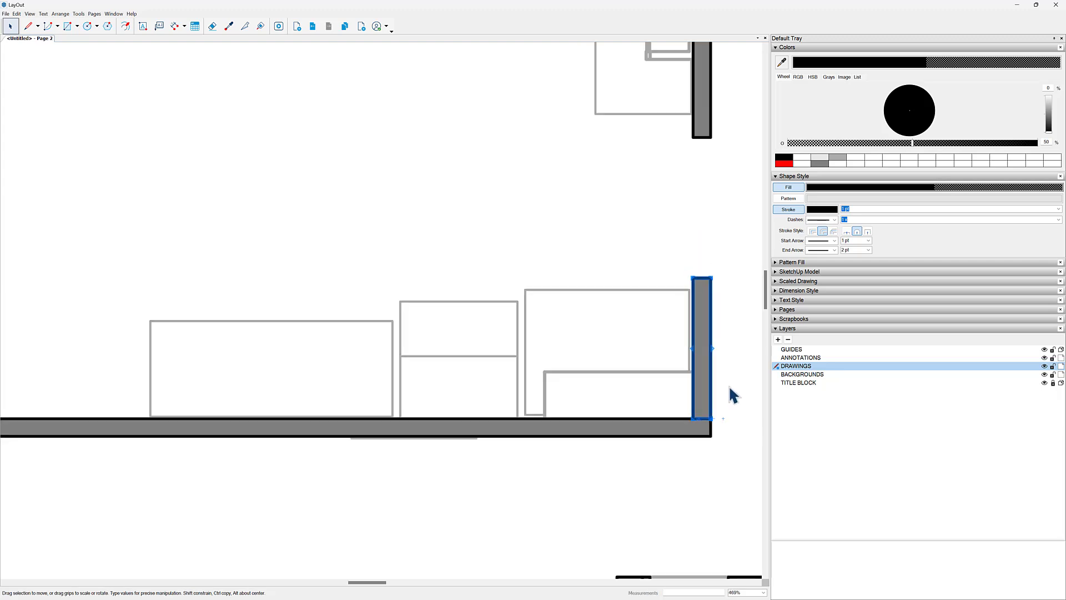
drag(701, 321, 122, 318)
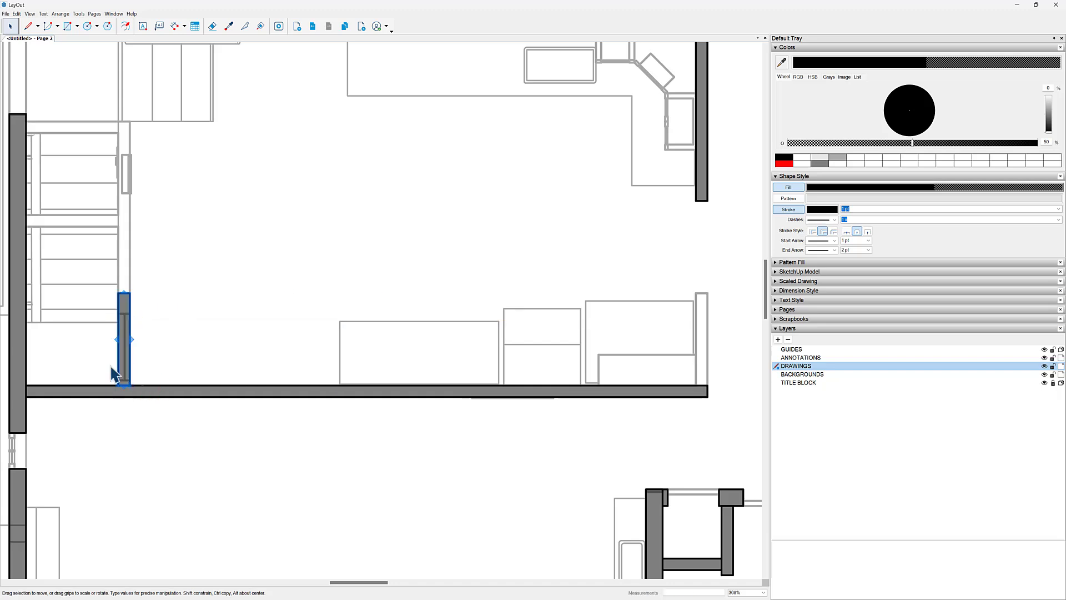
Shorten the moved wall piece to the small stub between the stair door opening and the long interior wall.
scroll(118, 377, up, 4)
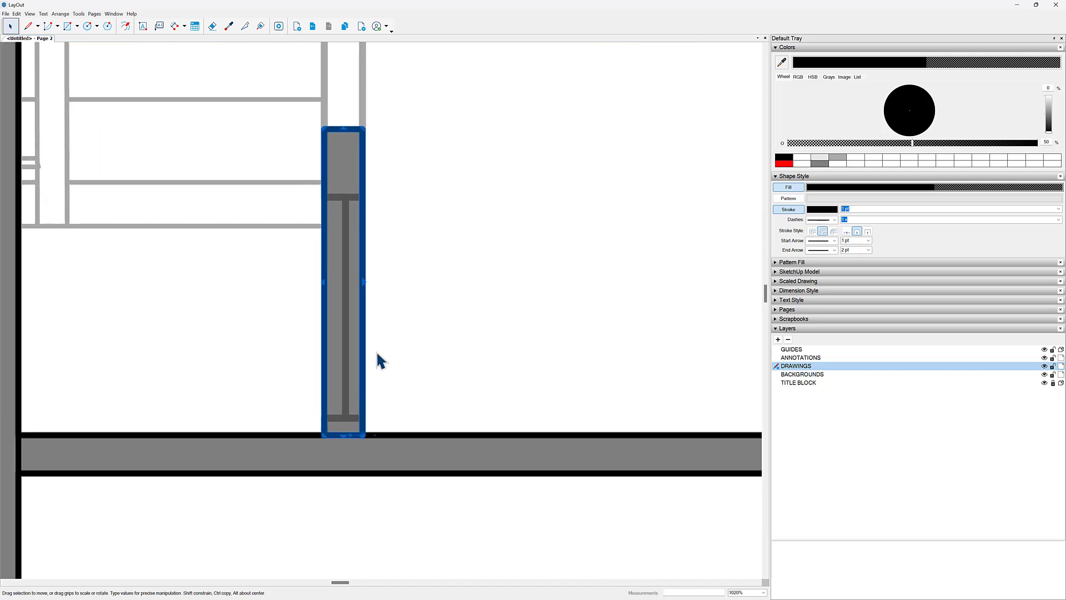
drag(355, 340, 581, 262)
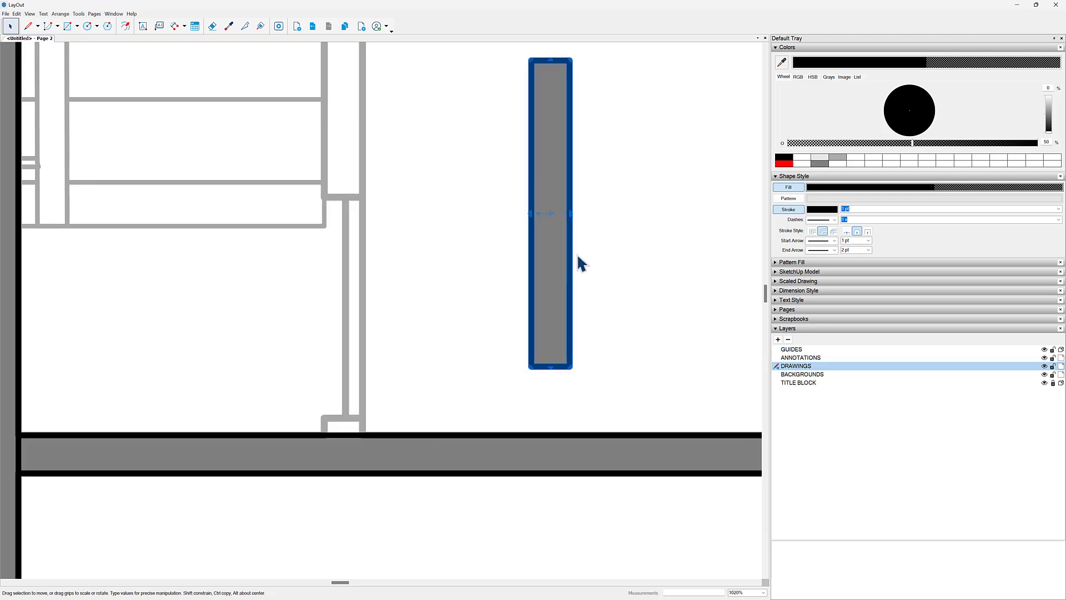
mouse_move(538, 299)
mouse_down()
mouse_move(381, 328)
mouse_move(373, 341)
mouse_move(308, 339)
mouse_move(343, 357)
mouse_move(399, 330)
mouse_move(460, 183)
mouse_up()
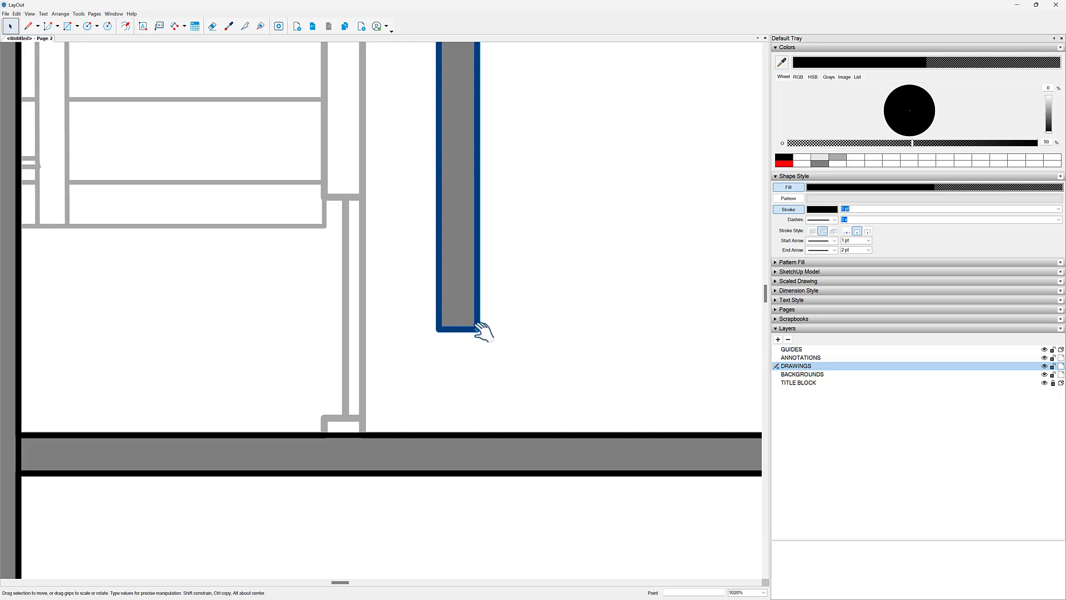
drag(470, 292, 354, 396)
drag(343, 126, 390, 263)
Place the copied wall piece on the stair side wall so its lower end meets the door opening's upper edge.
scroll(365, 396, up, 1)
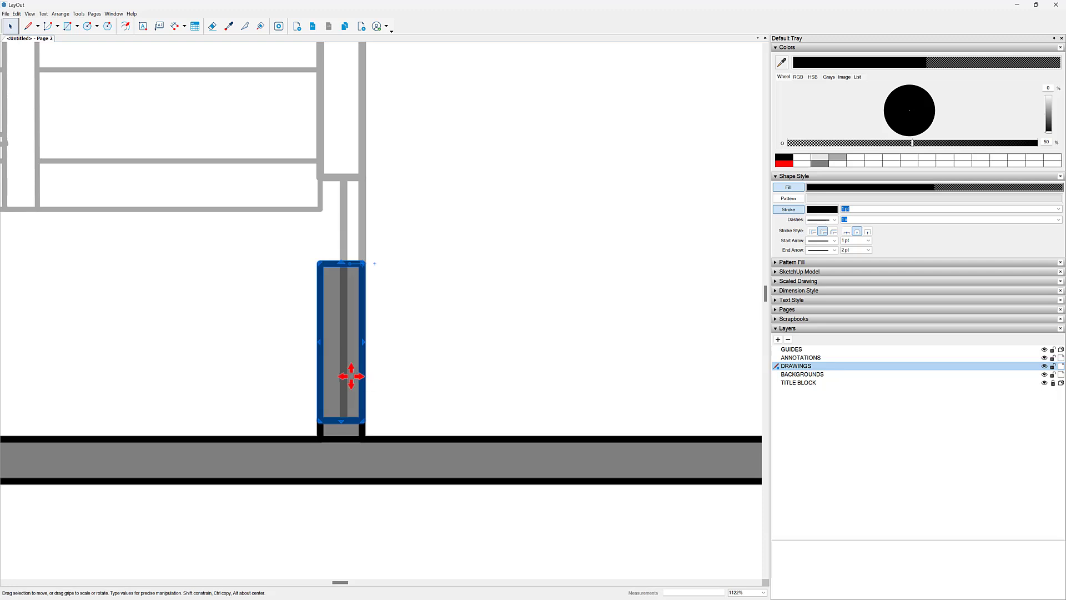
drag(350, 376, 346, 134)
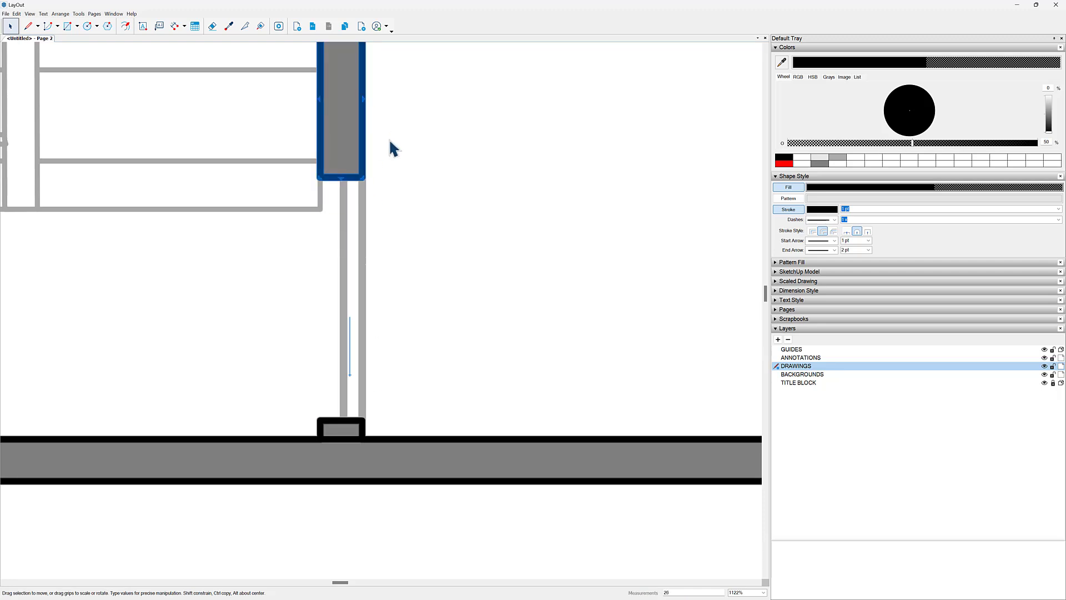
middle_drag(389, 138, 401, 430)
scroll(336, 327, up, 1)
drag(338, 335, 373, 204)
middle_drag(373, 203, 400, 327)
scroll(411, 329, down, 3)
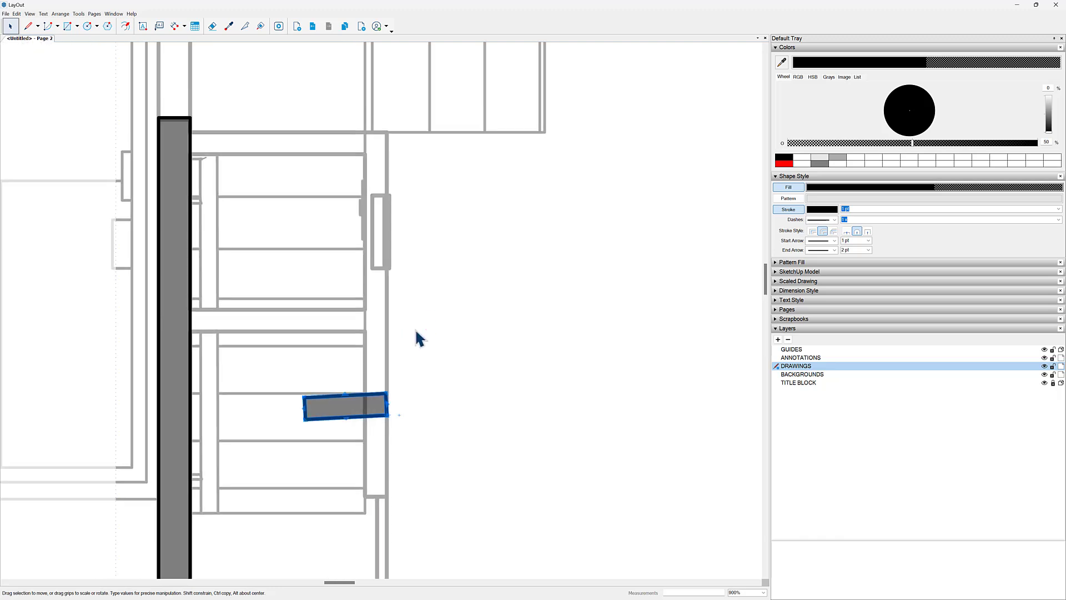
key(ctrl+z)
Stretch the wall piece above the door opening up along the stair side wall to the upper cross wall.
drag(375, 413, 363, 154)
key(Escape)
scroll(377, 169, up, 2)
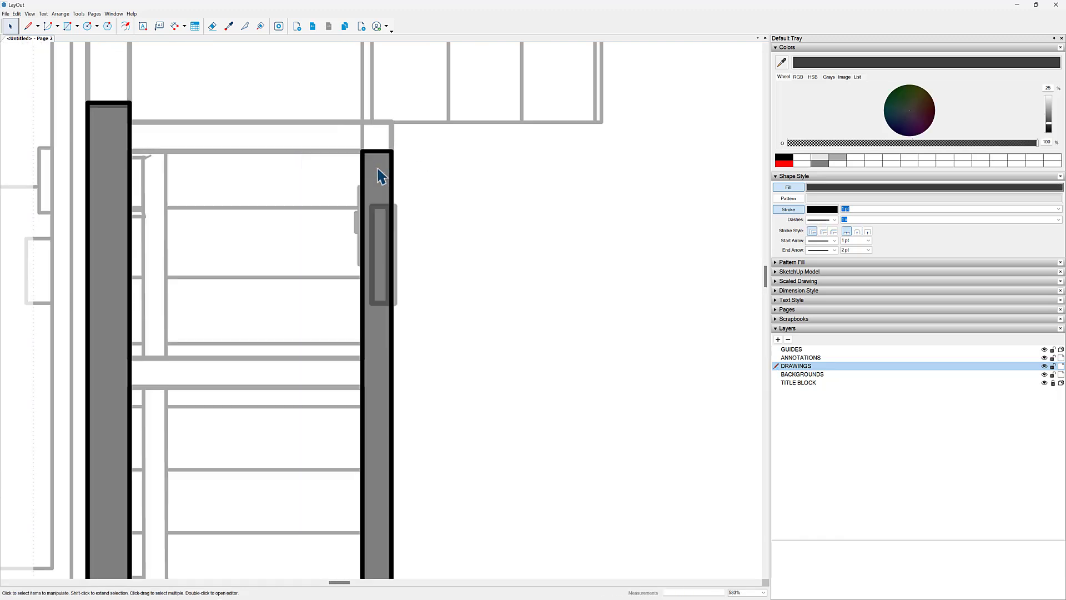
Make a copy of the stair side wall piece rotated to horizontal and fit it across the head of the stairs.
scroll(482, 167, down, 4)
scroll(442, 178, up, 5)
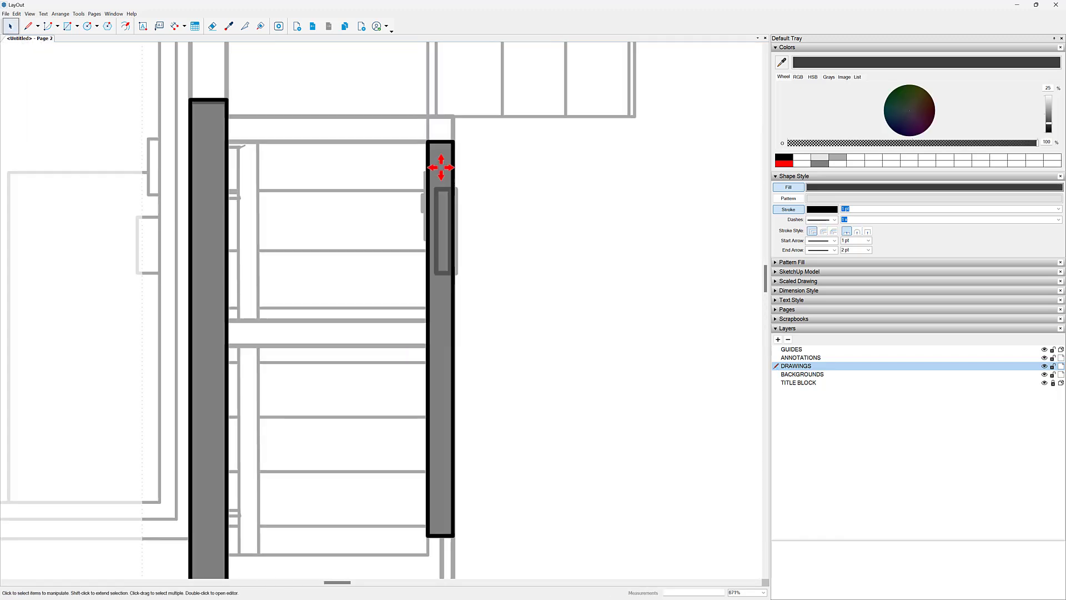
click(440, 167)
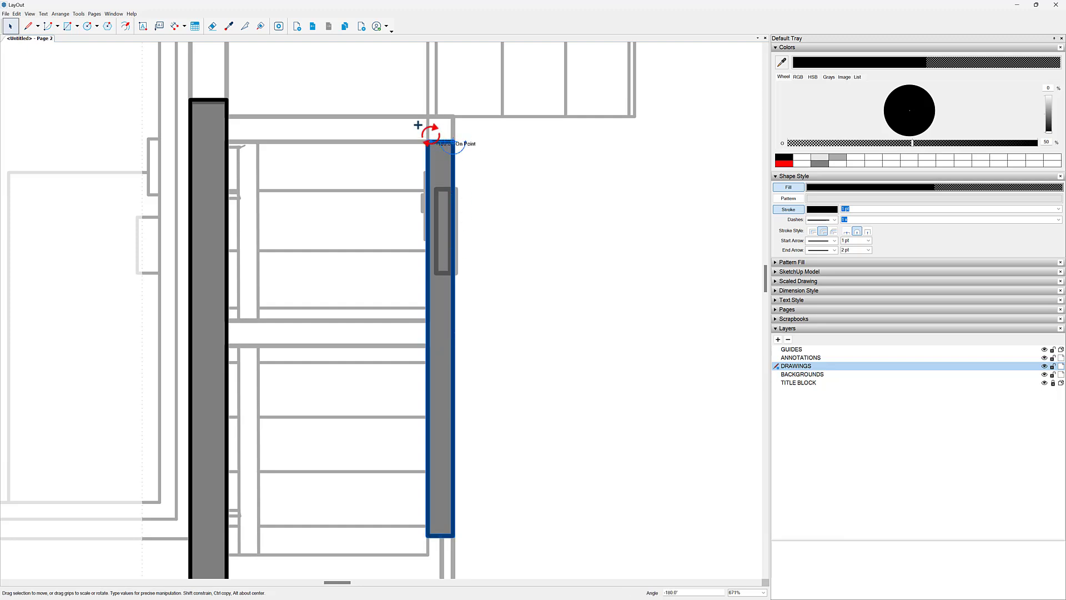
drag(430, 133, 452, 116)
scroll(438, 178, down, 3)
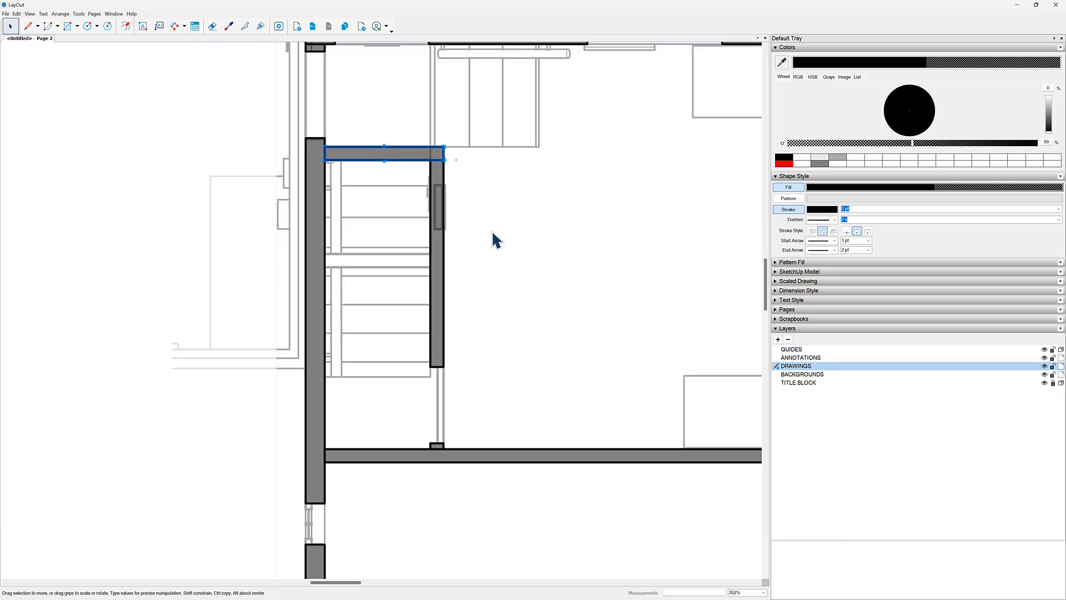
Move the horizontal wall piece down onto the middle wall between the two stair flights.
scroll(374, 177, up, 4)
drag(354, 134, 373, 313)
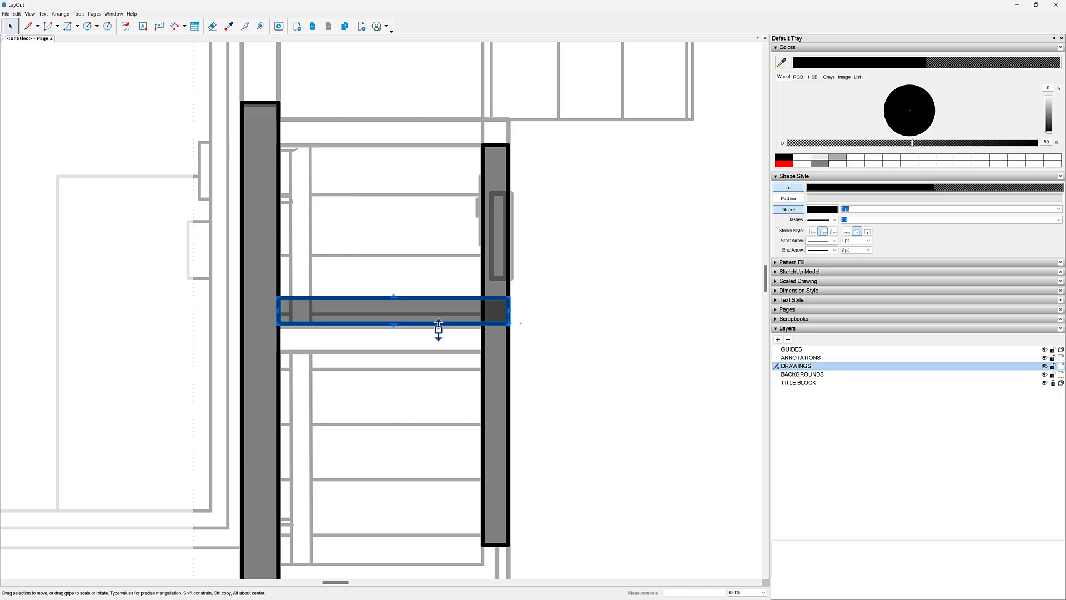
scroll(498, 323, up, 1)
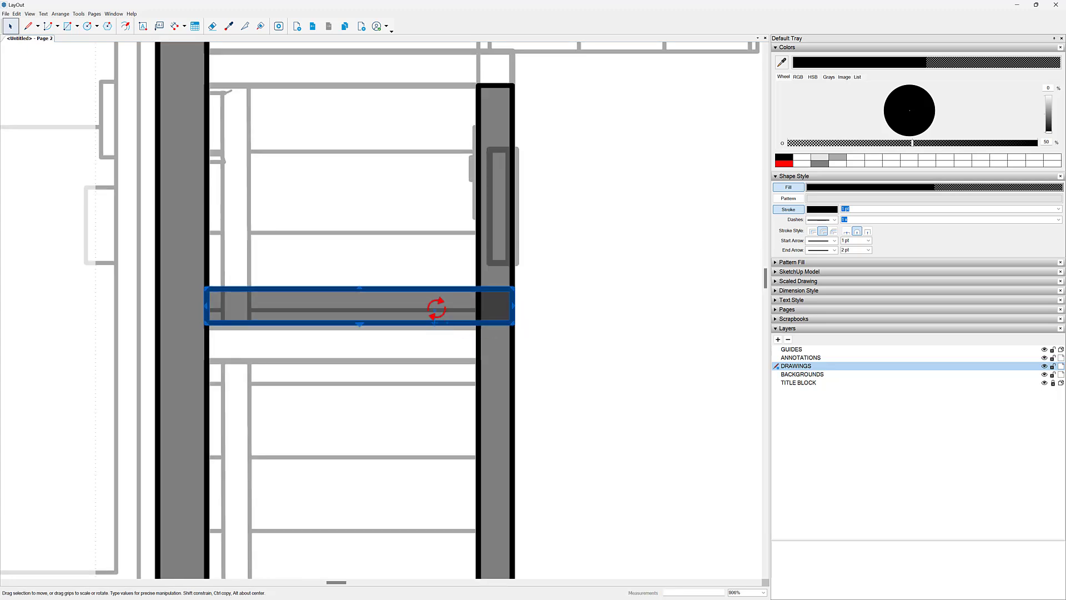
drag(418, 303, 424, 349)
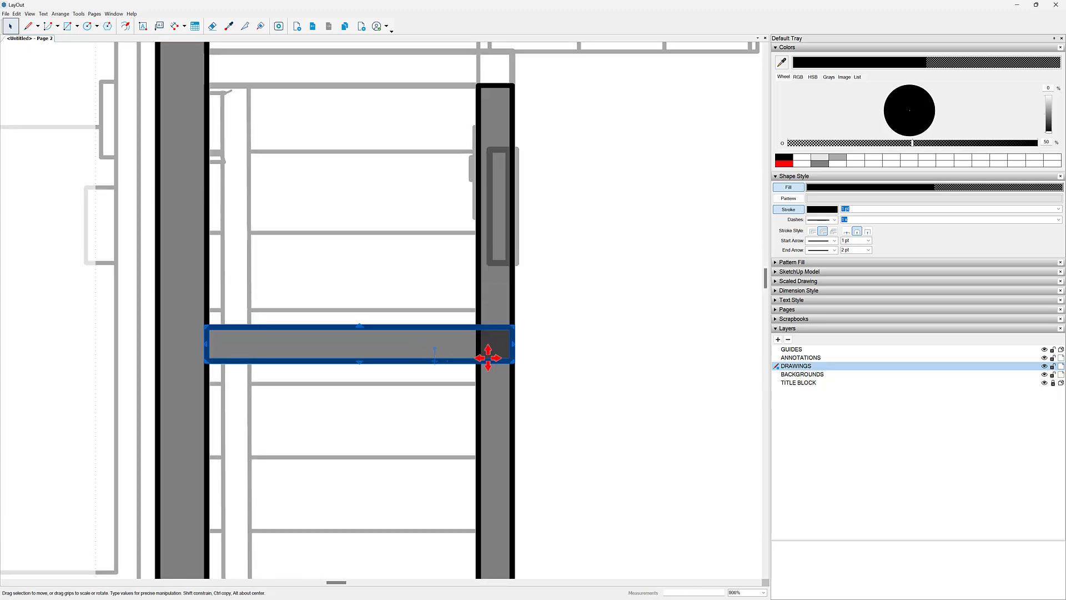
scroll(492, 357, down, 1)
scroll(492, 357, down, 2)
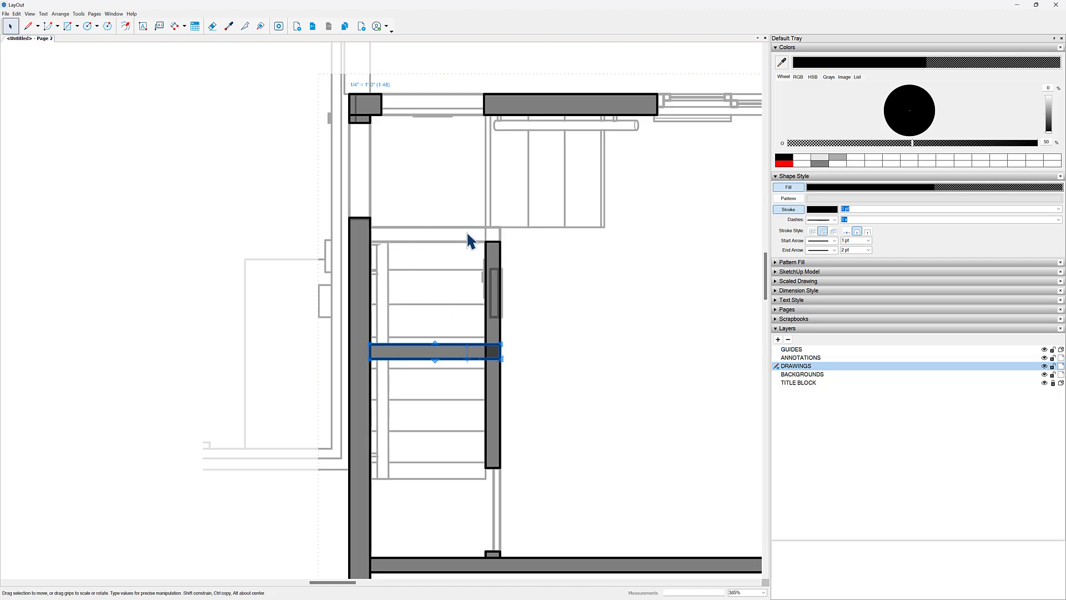
Switch to the SketchUp model and delete the level 1 ceiling group to look inside the first floor.
key(alt+Tab)
middle_drag(832, 287, 352, 325)
click(793, 316)
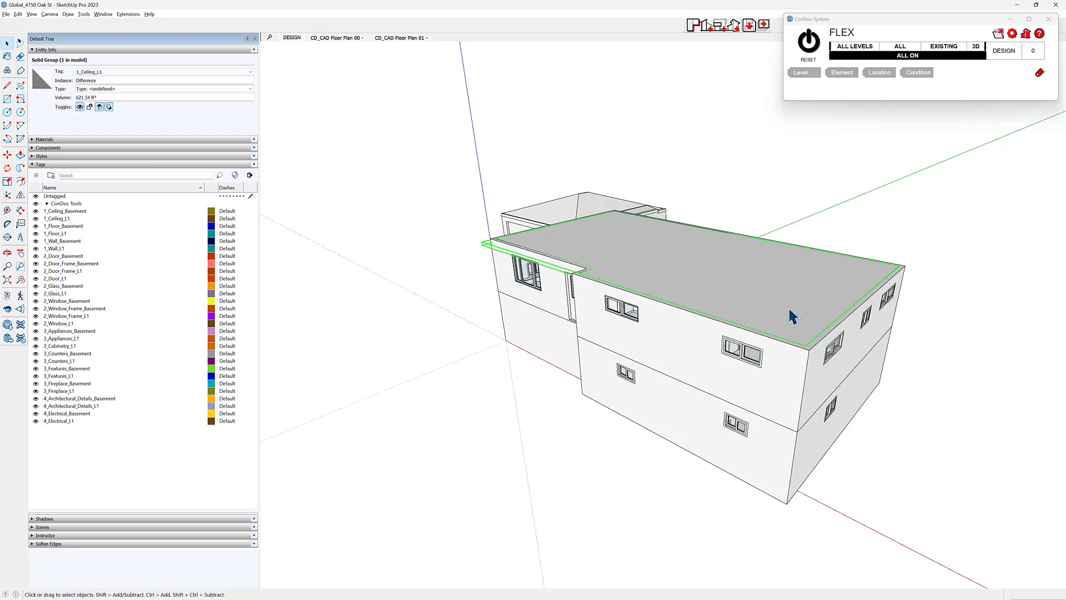
key(Delete)
middle_drag(818, 305, 864, 462)
scroll(599, 209, up, 5)
shift+middle_drag(599, 222, 555, 304)
key(w)
drag(554, 305, 636, 116)
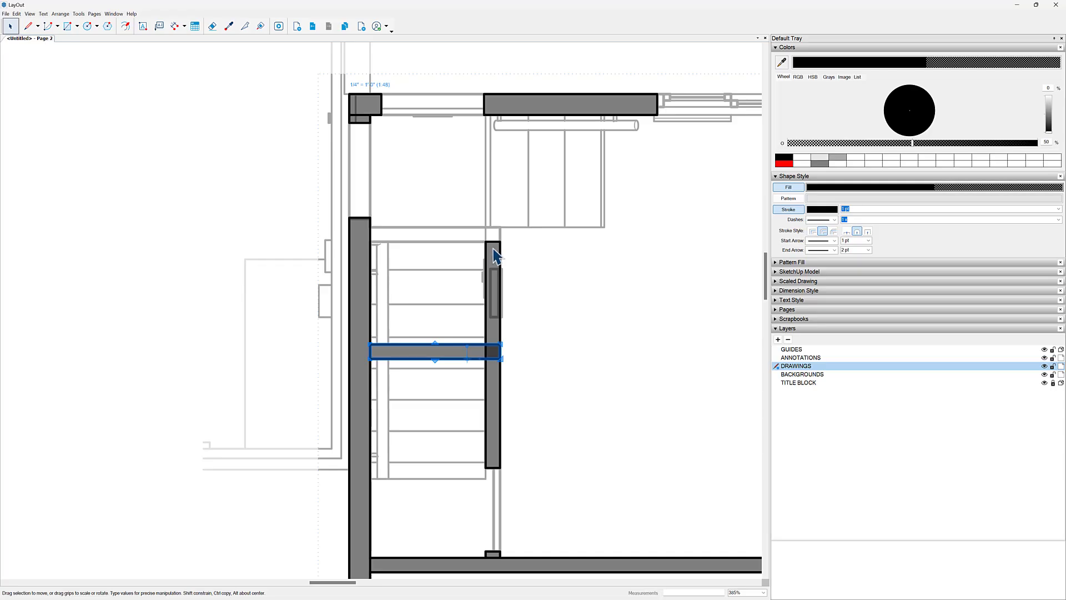
Back in LayOut, stretch the stair side wall up to the outer corner of the upper cross wall.
scroll(493, 239, up, 3)
drag(510, 238, 510, 211)
scroll(511, 231, down, 6)
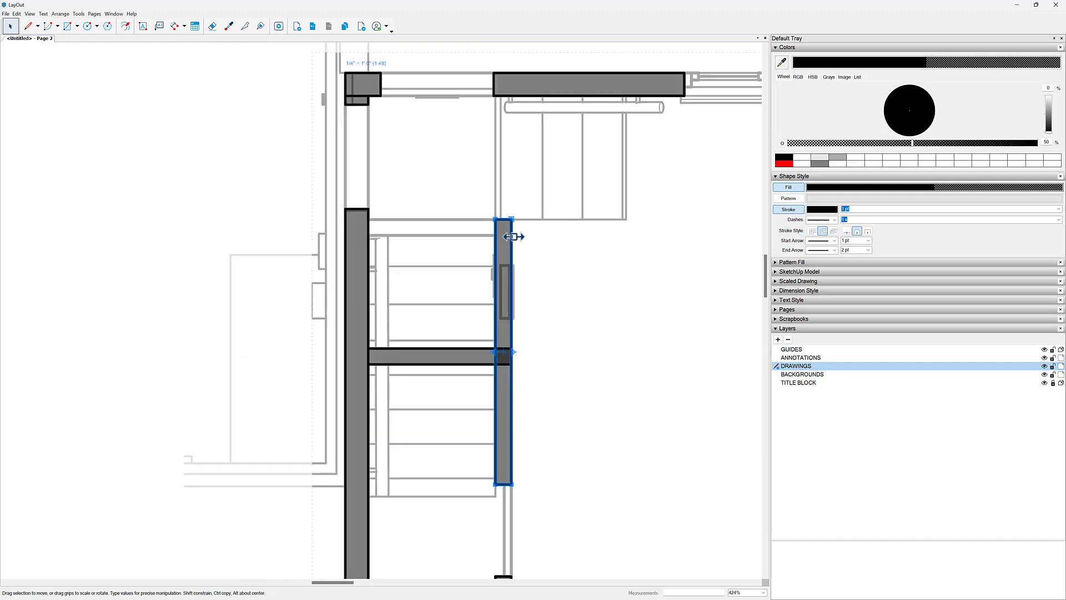
Shorten the middle stair wall so it ends at the inner face of the stair side wall.
click(500, 310)
scroll(499, 311, up, 5)
drag(531, 303, 510, 306)
scroll(509, 306, down, 3)
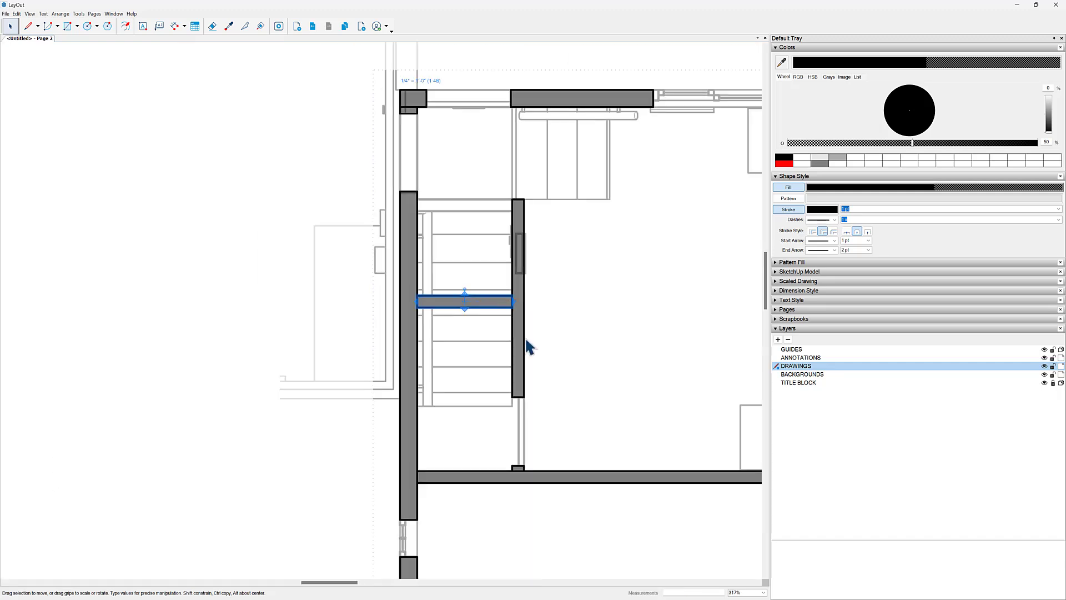
Undo the edits back to the return wall's original position and restore the three new stair wall pieces in place.
scroll(361, 245, down, 3)
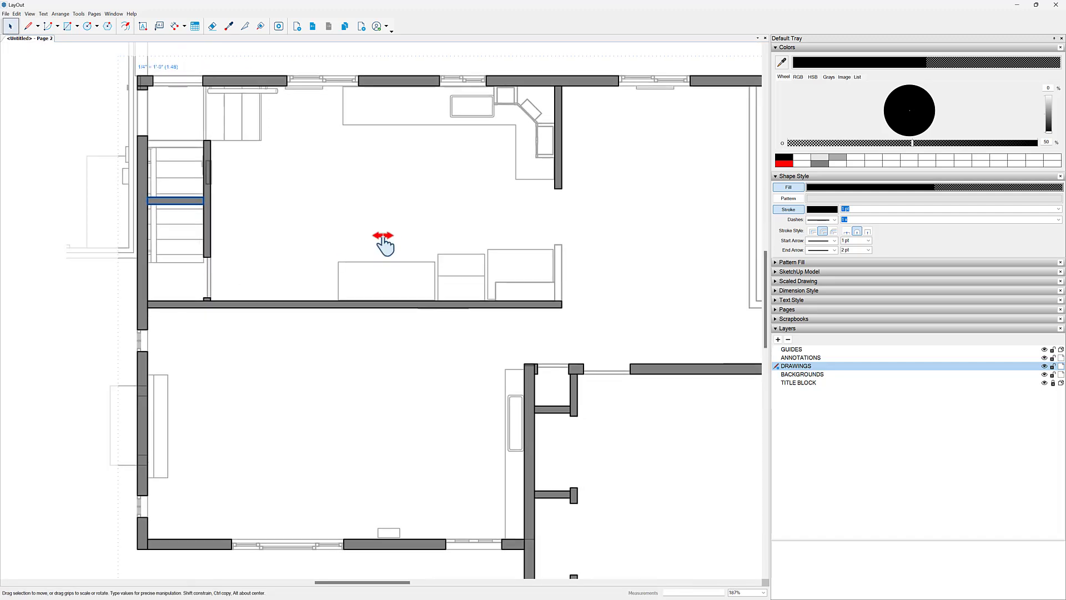
scroll(313, 217, up, 2)
middle_drag(314, 217, 359, 295)
scroll(193, 322, up, 1)
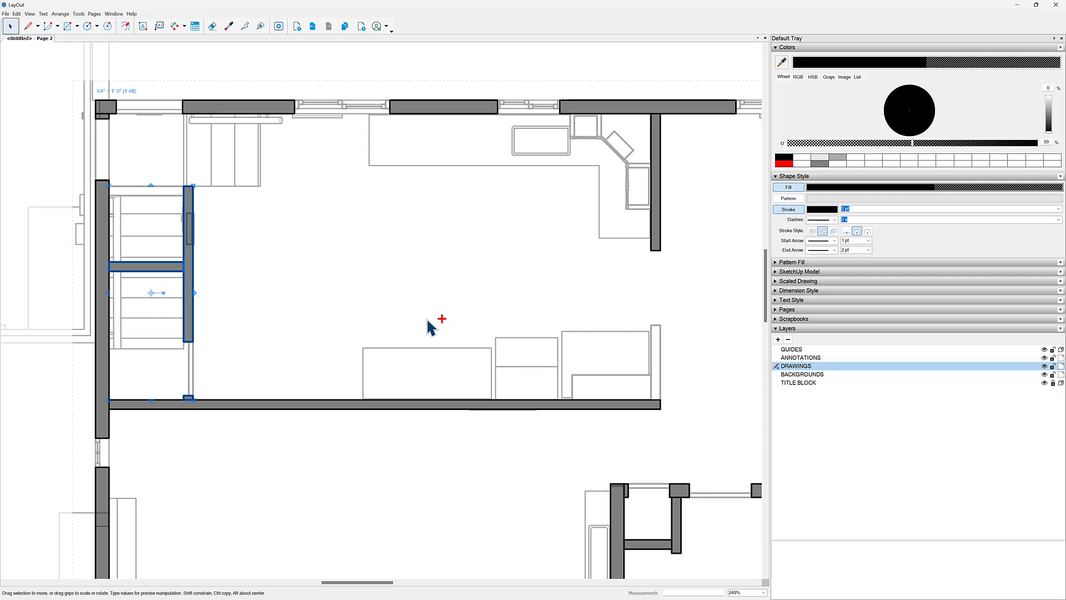
key(ctrl+z)
key(ctrl+z)
key(ctrl+z)
key(ctrl+z)
key(ctrl+z)
key(ctrl+z)
key(ctrl+z)
key(ctrl+z)
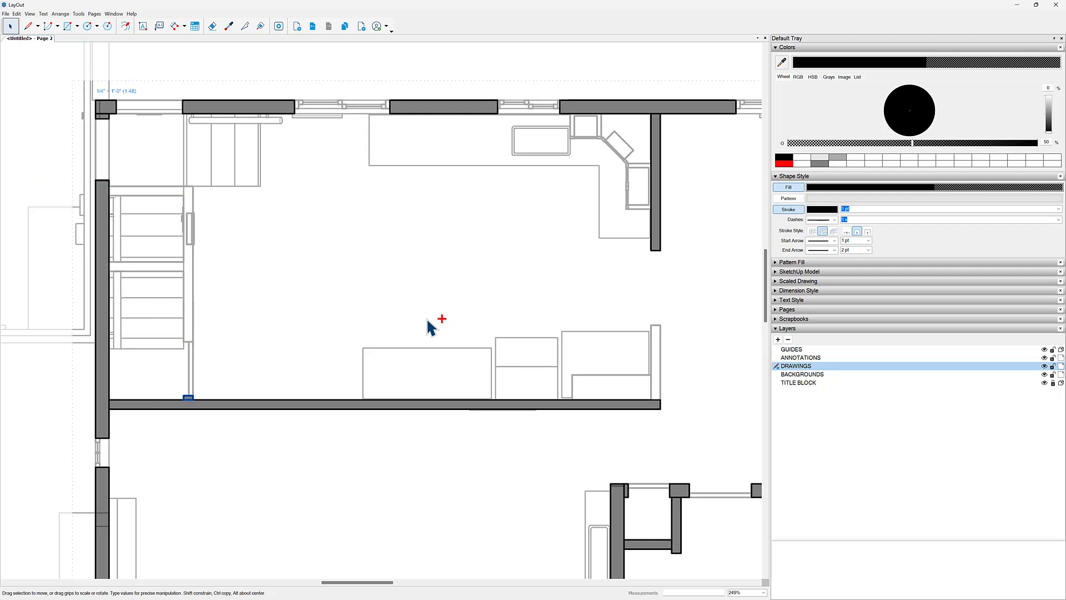
key(ctrl+y)
key(ctrl+y)
key(ctrl+y)
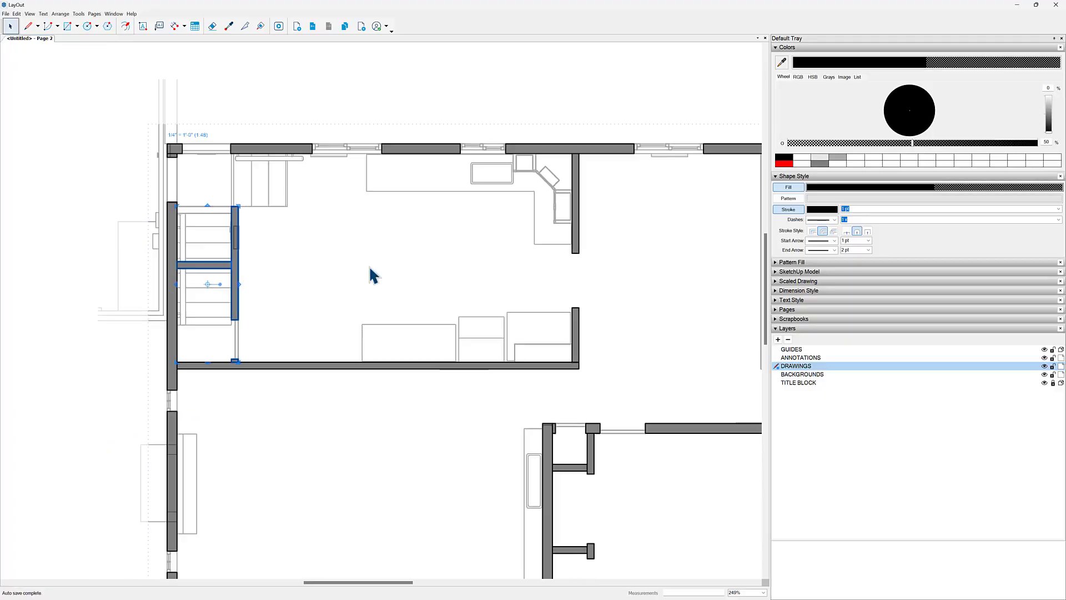
Copy the second closet's vertical wall piece onto the outer corner of the unfilled room across the hallway.
scroll(369, 274, up, 2)
middle_drag(362, 274, 223, 254)
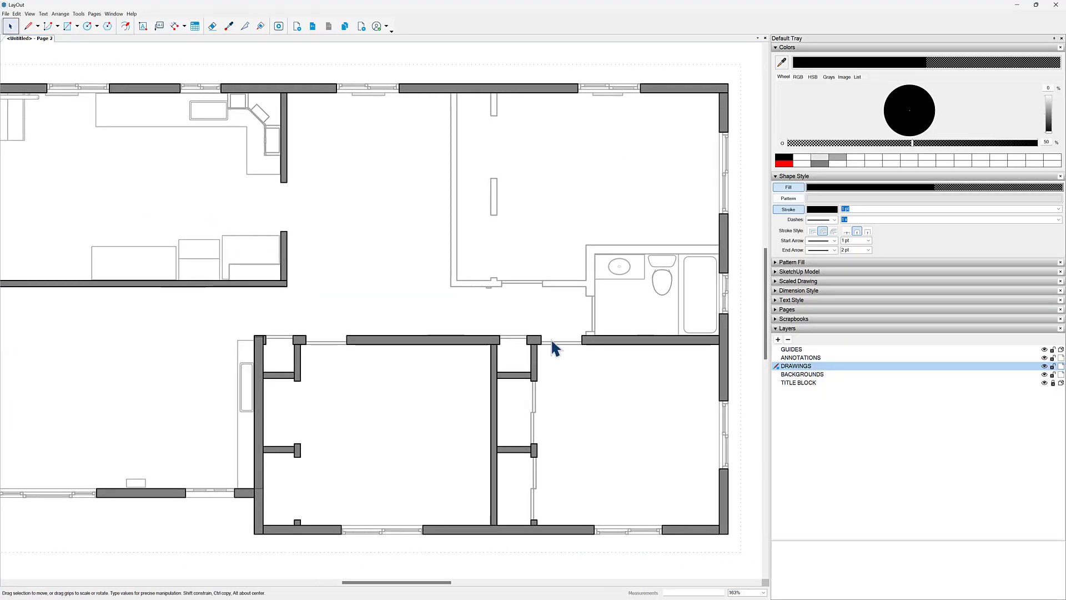
scroll(554, 347, up, 4)
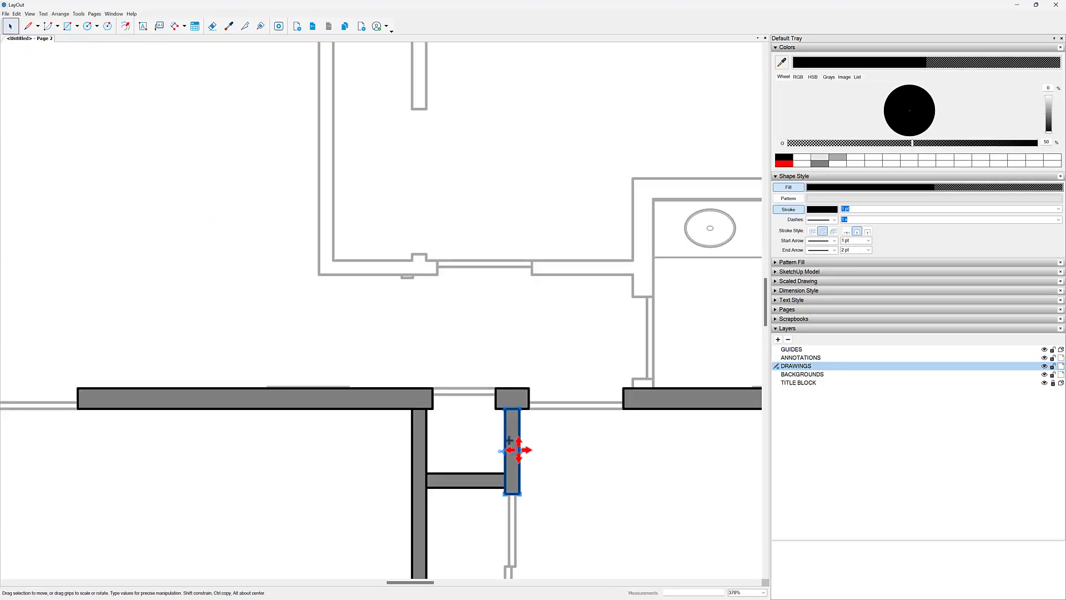
ctrl+drag(506, 460, 324, 250)
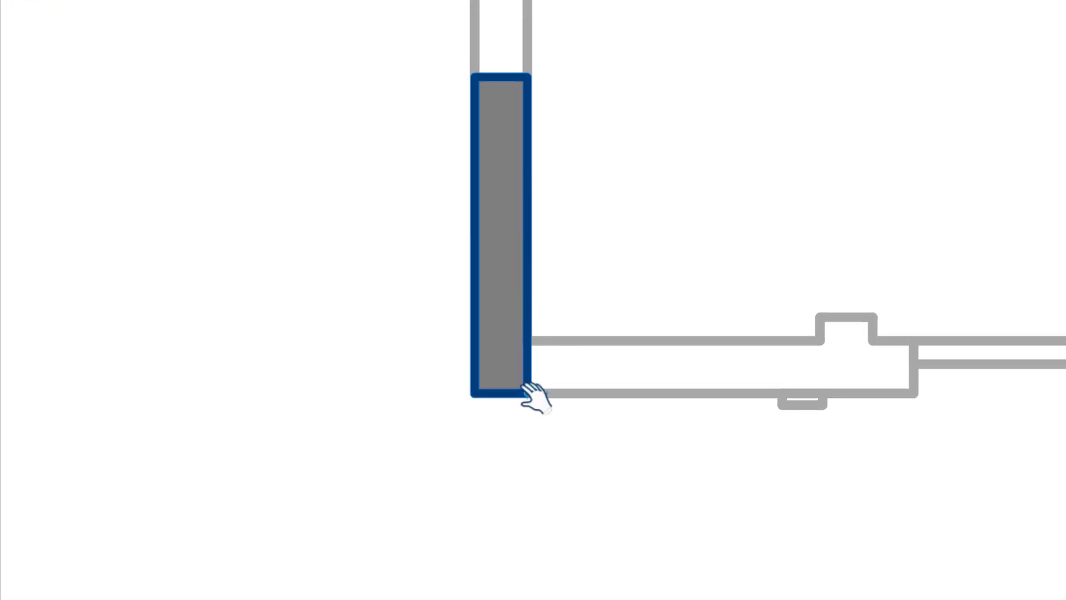
Make a horizontal copy of the corner wall piece along the room's hallway wall and stretch it to the door opening.
drag(514, 400, 524, 346)
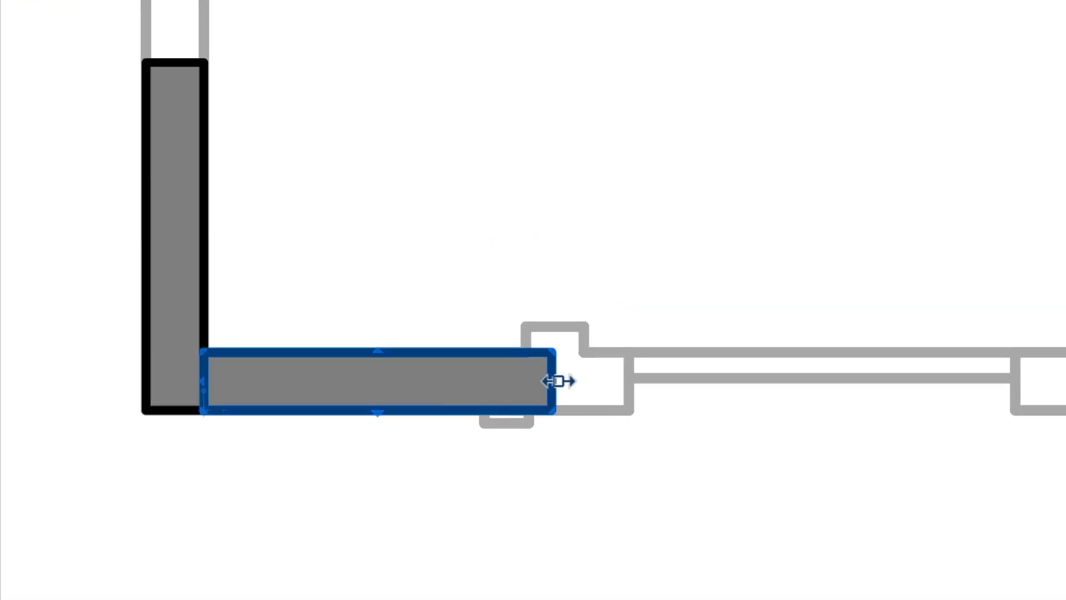
drag(844, 367, 916, 401)
drag(629, 418, 628, 408)
Copy the horizontal wall piece to the other side of the door opening and stretch it to the bathroom wall.
scroll(408, 425, down, 2)
ctrl+drag(274, 396, 917, 409)
drag(1008, 410, 1065, 413)
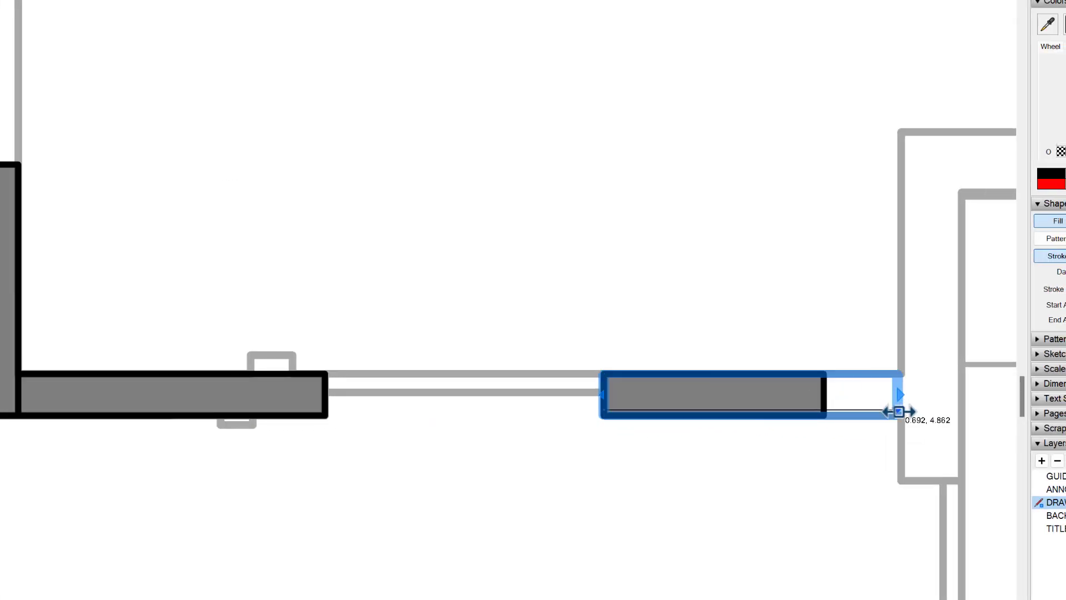
Finish extending the hallway wall piece to the bathroom wall and copy the vertical corner piece onto the room's free-standing closet wall, resized to fit.
drag(899, 411, 900, 411)
scroll(317, 383, down, 1)
middle_drag(310, 343, 408, 434)
click(244, 324)
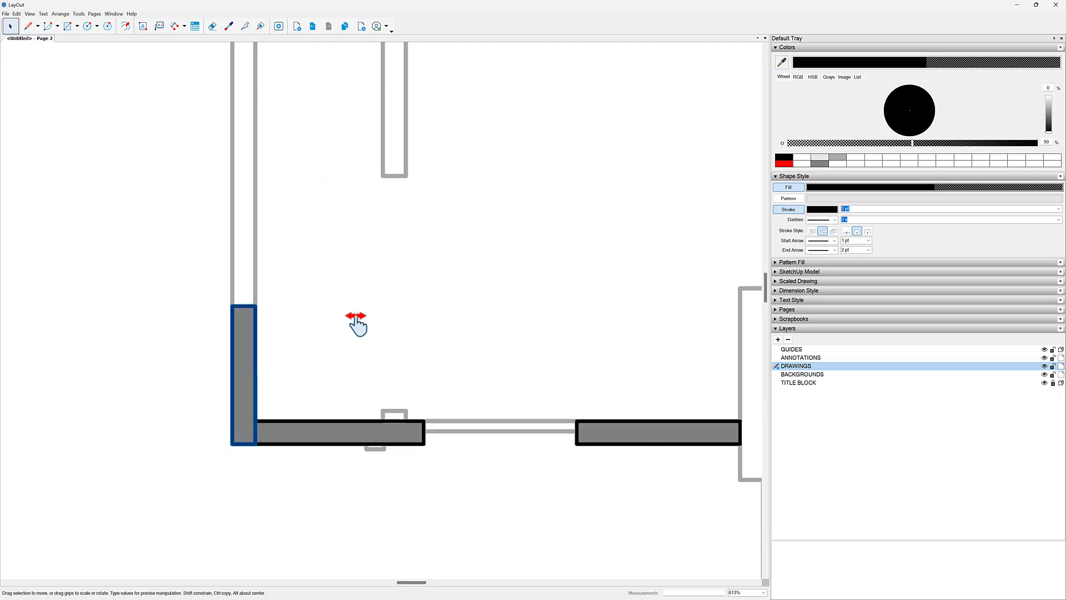
scroll(356, 322, down, 2)
drag(314, 496, 425, 308)
scroll(426, 292, up, 2)
drag(428, 247, 440, 325)
drag(427, 324, 468, 347)
Copy the free-standing closet wall piece down to the hallway wall and shrink it to the short closet stub there.
scroll(431, 271, down, 3)
scroll(442, 411, up, 3)
middle_drag(434, 304, 426, 250)
drag(419, 236, 433, 550)
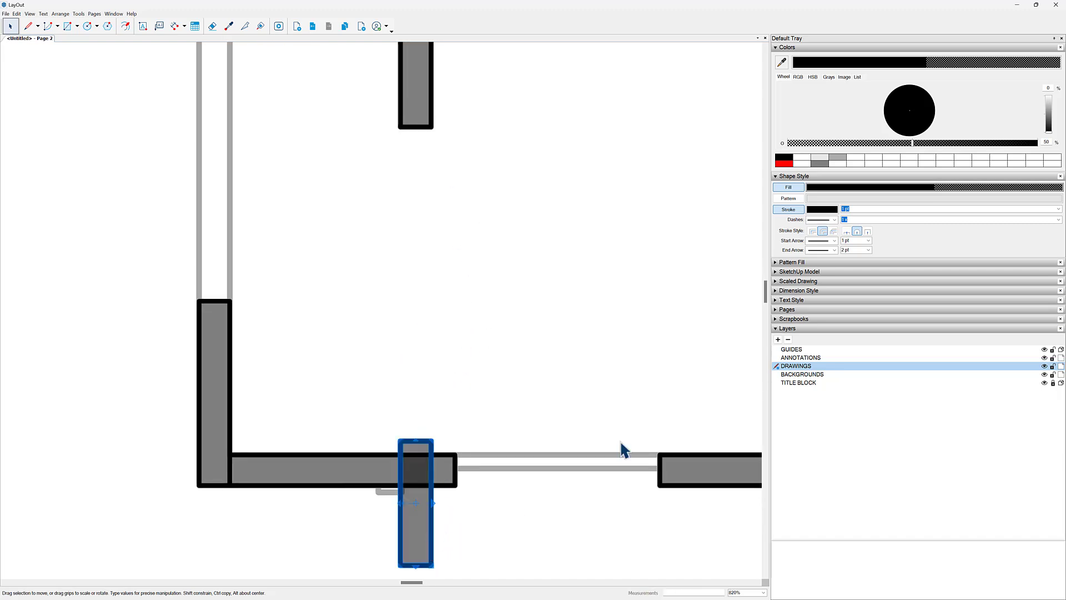
middle_drag(422, 377, 408, 201)
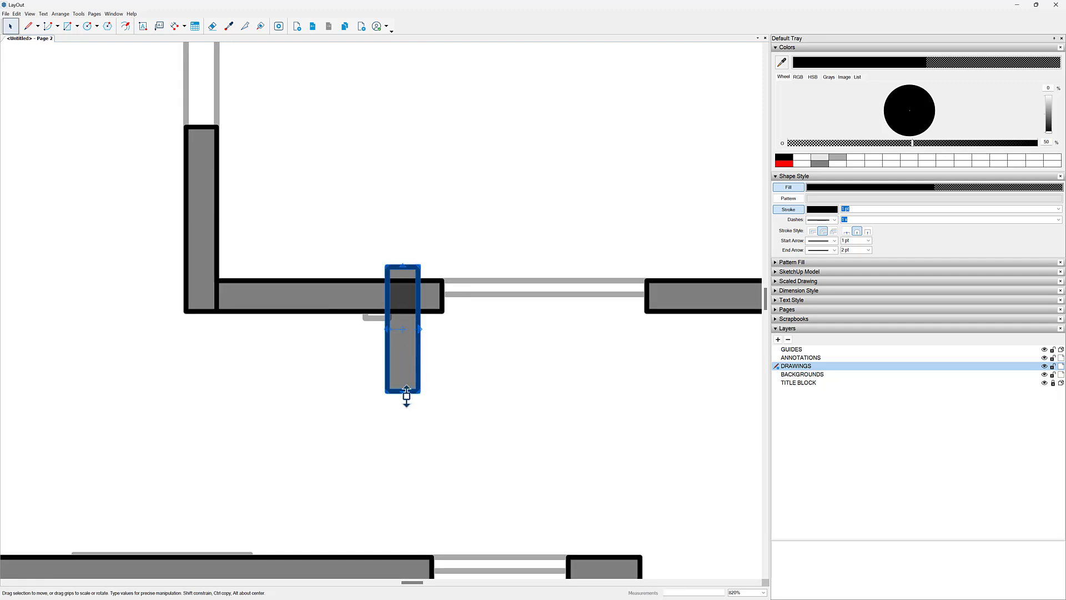
drag(405, 392, 323, 355)
Try to fill the small outline on the hallway side of the wall with a scaled-down wall piece.
scroll(405, 303, up, 3)
scroll(404, 257, up, 2)
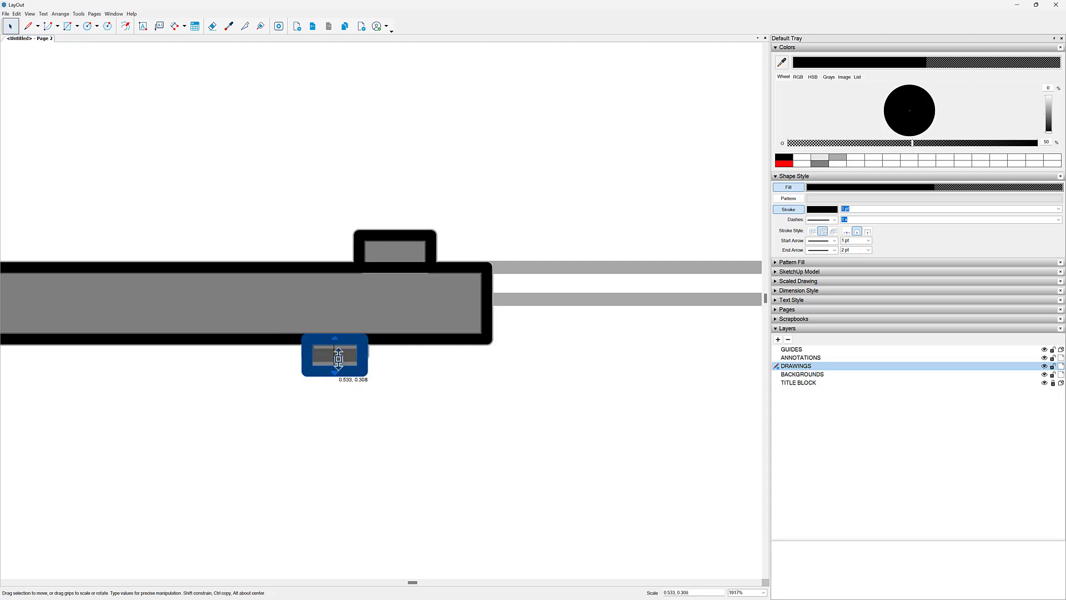
drag(338, 359, 337, 356)
scroll(368, 392, down, 4)
mouse_move(401, 418)
middle_down()
mouse_move(428, 286)
mouse_move(413, 422)
middle_up()
scroll(411, 395, down, 1)
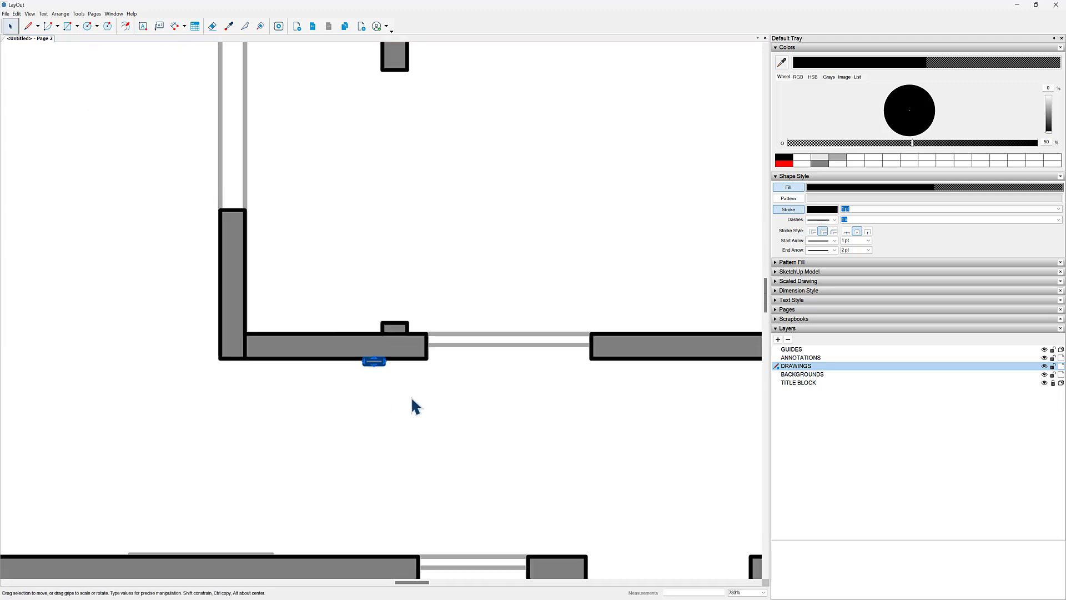
scroll(411, 311, down, 2)
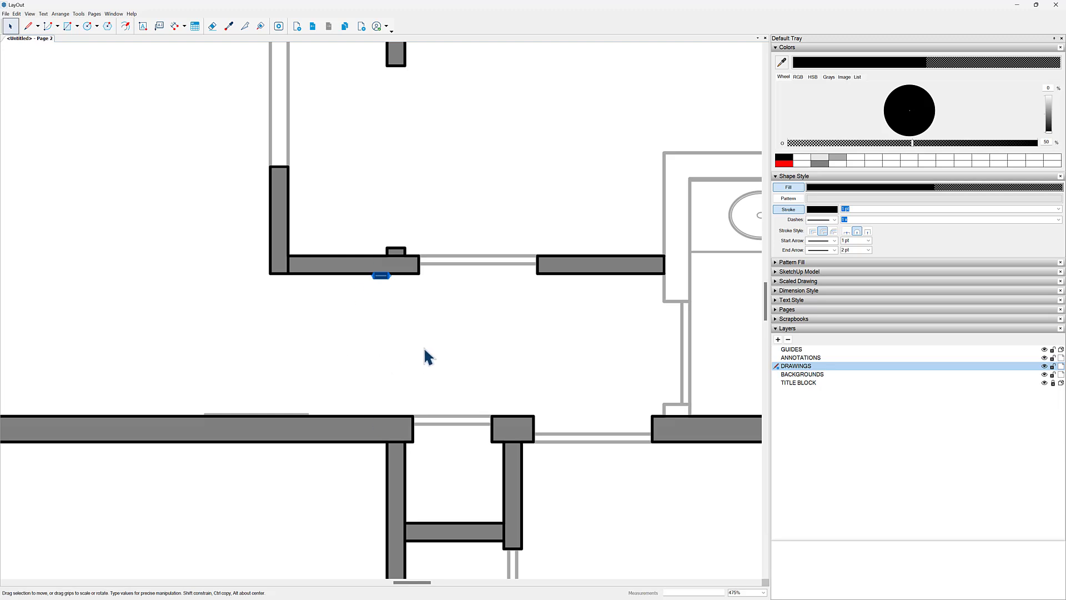
Switch to the SketchUp model and orbit around the hallway wall corner to examine what the small outline near the door opening represents.
scroll(358, 281, up, 4)
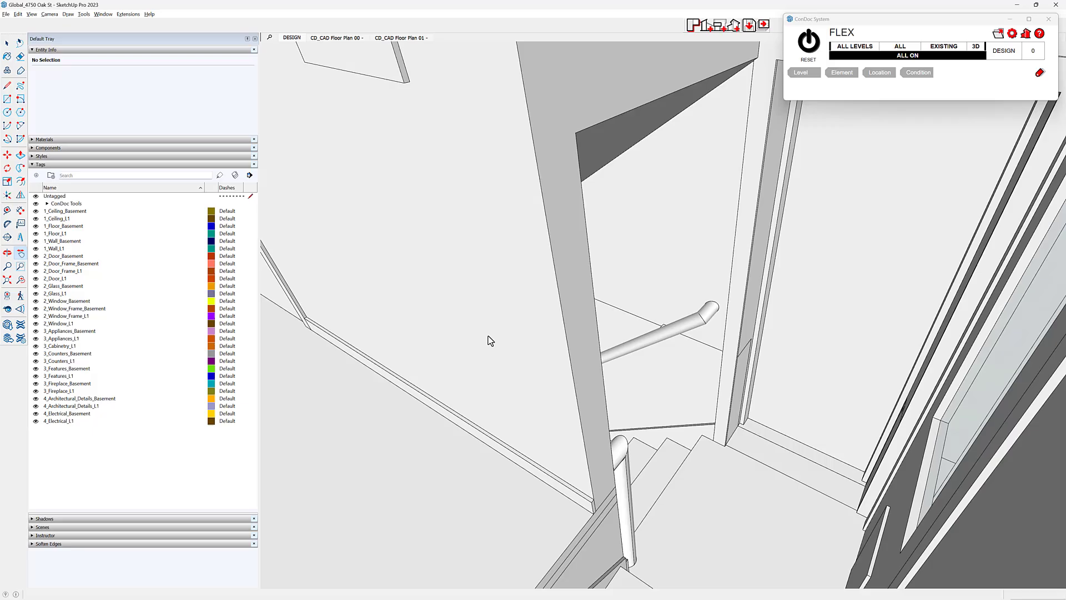
mouse_move(488, 340)
mouse_down()
mouse_move(548, 309)
mouse_move(596, 231)
mouse_up()
mouse_move(598, 231)
middle_down()
mouse_move(483, 197)
mouse_move(540, 226)
mouse_move(642, 499)
mouse_move(528, 369)
mouse_move(612, 418)
mouse_move(601, 437)
mouse_move(533, 423)
middle_up()
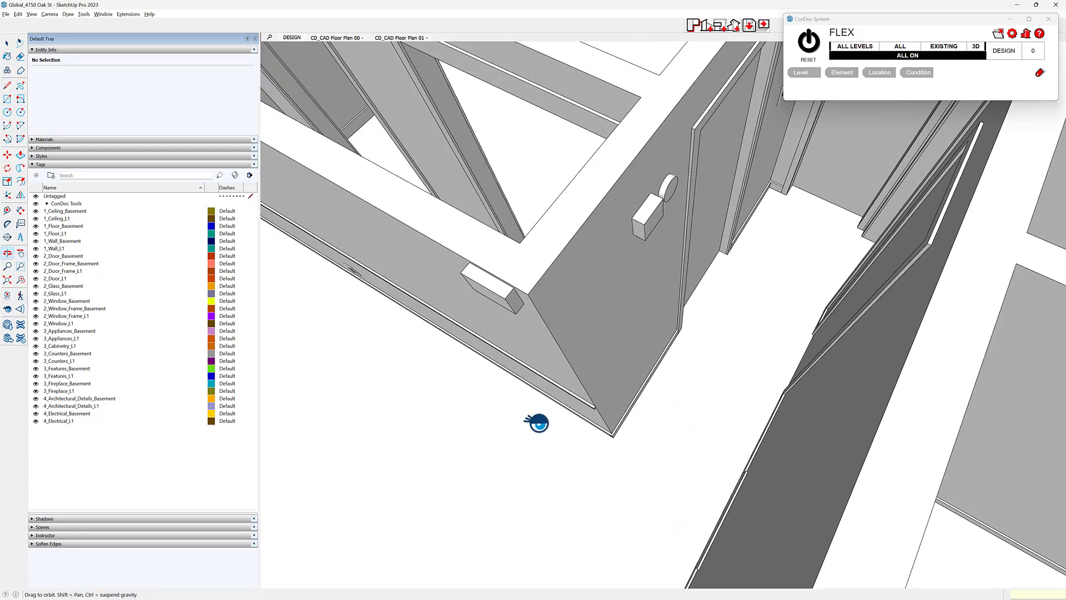
drag(533, 424, 548, 373)
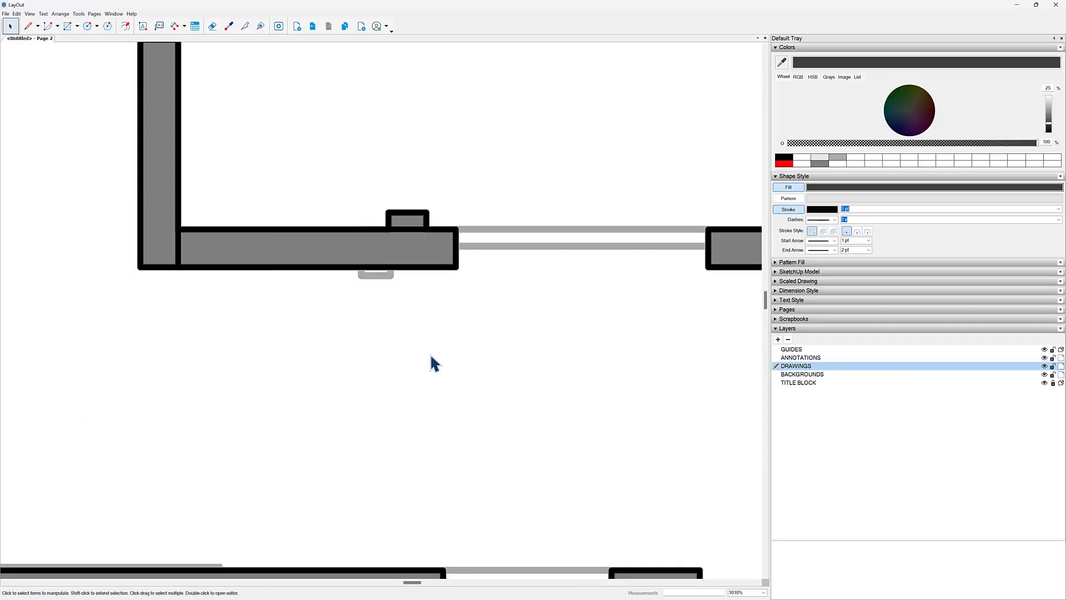
In LayOut, copy the free-standing closet wall piece up to the exterior wall and shorten it to the closet stub there.
scroll(431, 361, down, 2)
middle_drag(466, 203, 474, 430)
click(464, 429)
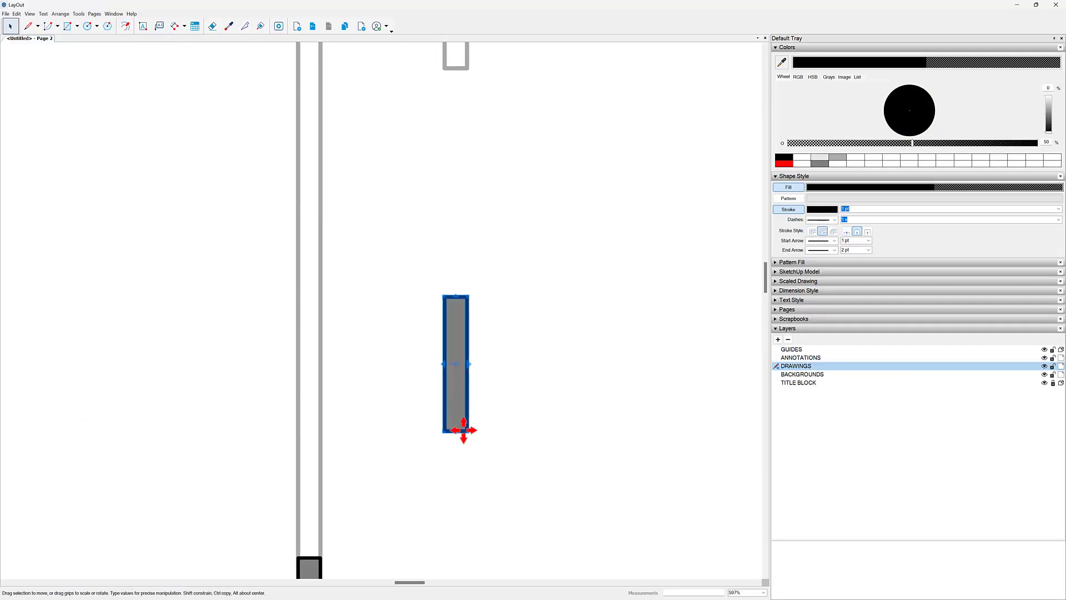
ctrl+drag(456, 431, 461, 93)
middle_drag(452, 326, 444, 453)
drag(450, 360, 448, 126)
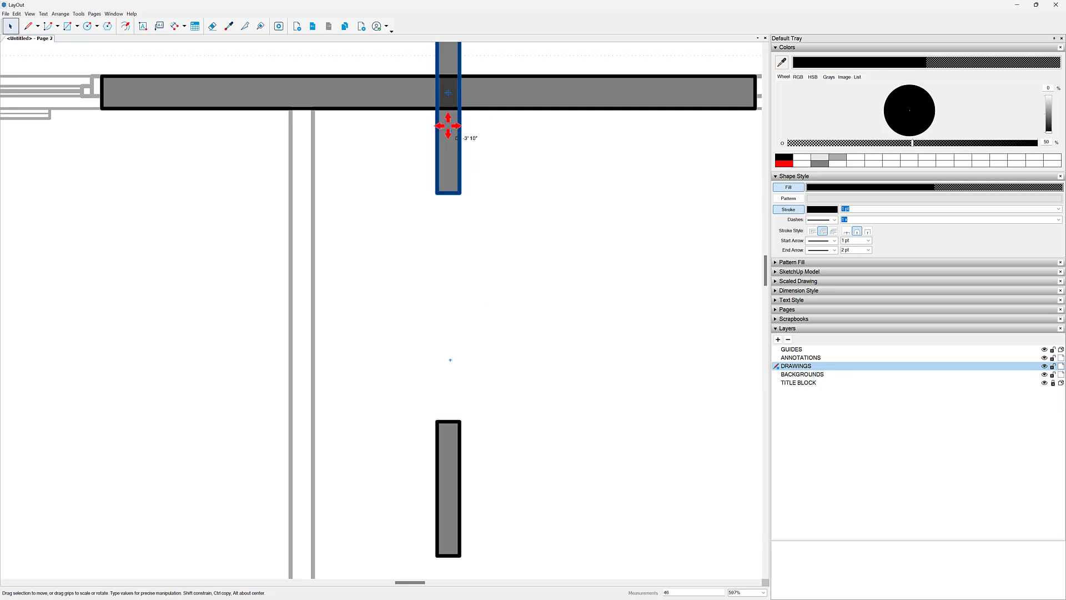
middle_drag(475, 192, 467, 366)
drag(440, 168, 477, 277)
scroll(444, 300, up, 2)
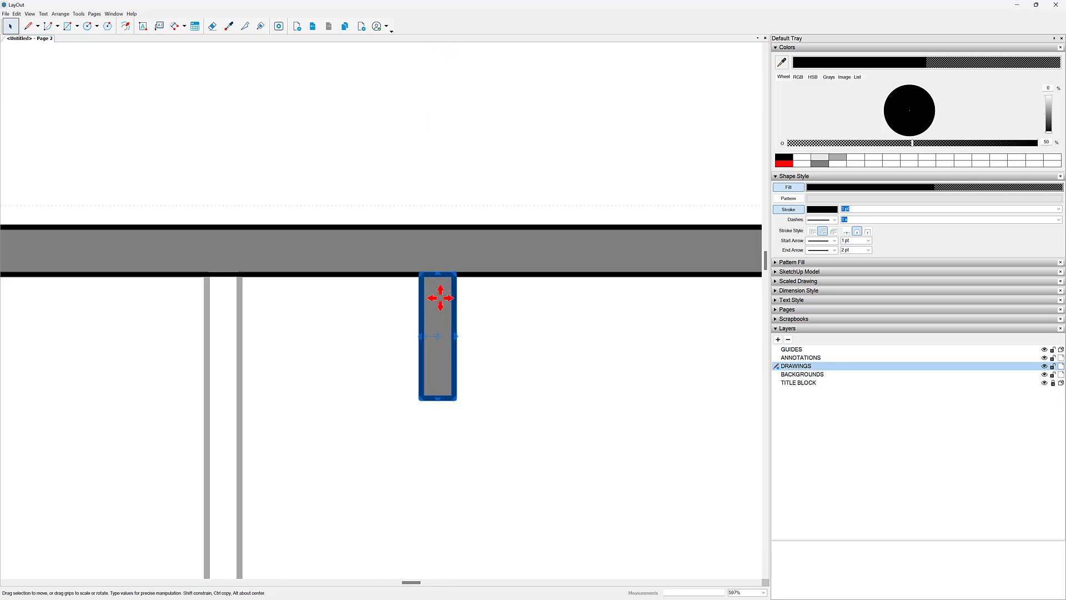
Stretch the room's vertical corner wall piece up to the exterior wall.
scroll(440, 298, down, 3)
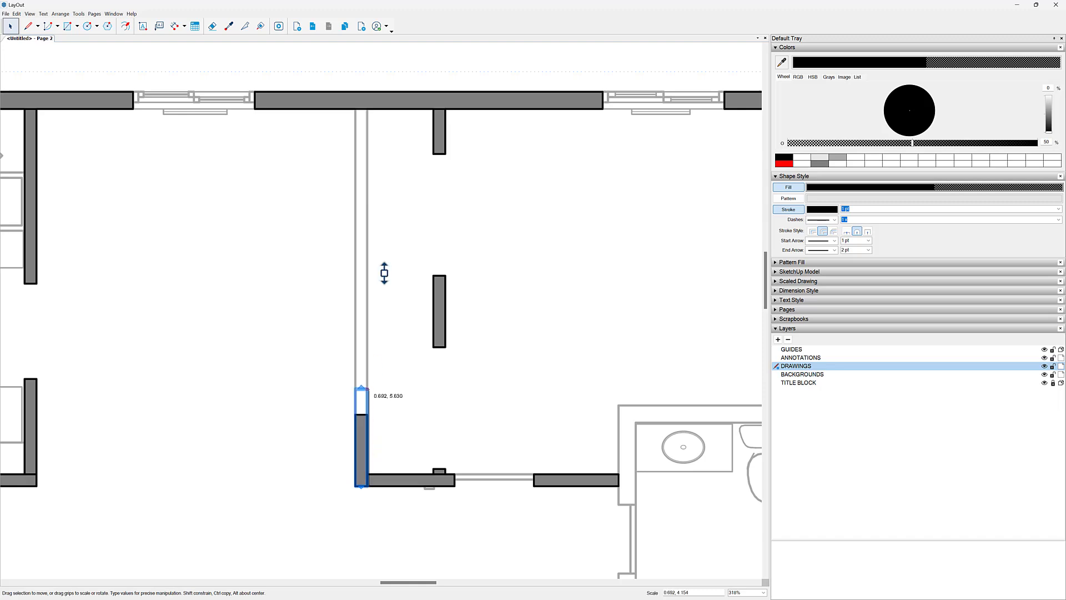
drag(384, 272, 386, 110)
scroll(412, 171, down, 4)
Copy a horizontal hallway wall piece onto the outer corner of the bathroom wall above the sink.
middle_drag(561, 372, 459, 300)
scroll(459, 299, up, 1)
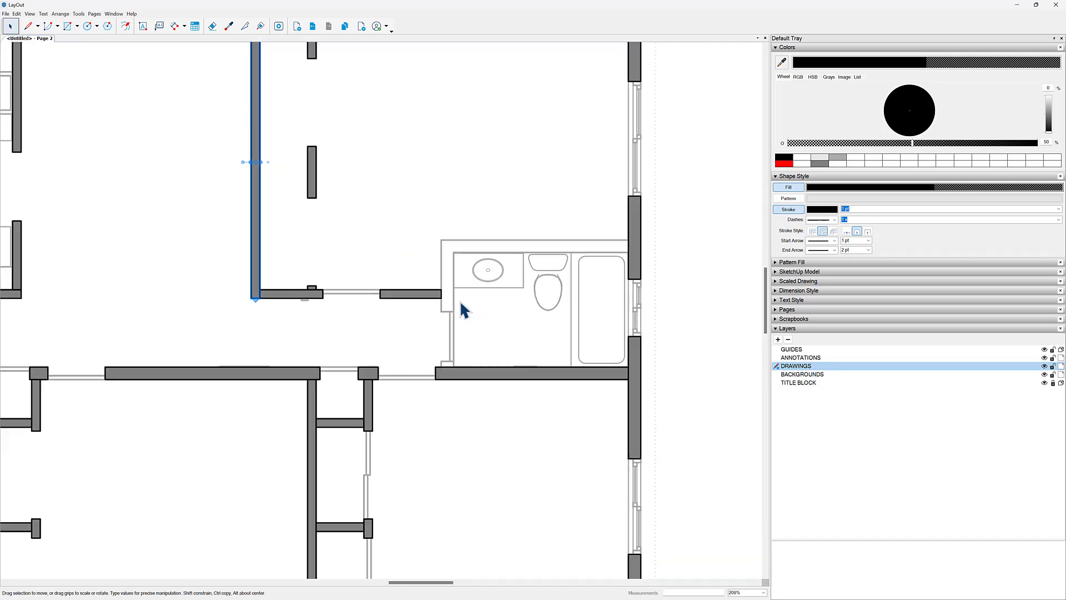
scroll(400, 294, up, 2)
click(361, 290)
scroll(357, 288, up, 2)
drag(355, 289, 516, 165)
middle_drag(625, 194, 504, 185)
scroll(492, 170, up, 2)
drag(393, 158, 595, 173)
Match the copied piece's thickness to the bathroom wall above the sink and stretch it along to the exterior wall.
scroll(593, 179, up, 3)
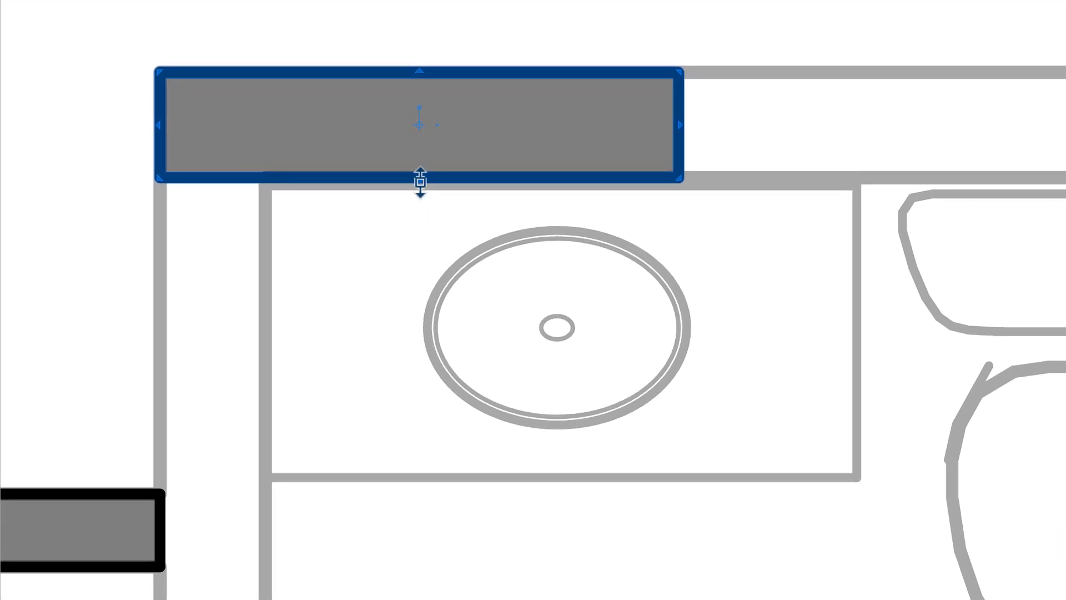
drag(421, 181, 792, 588)
drag(419, 491, 264, 177)
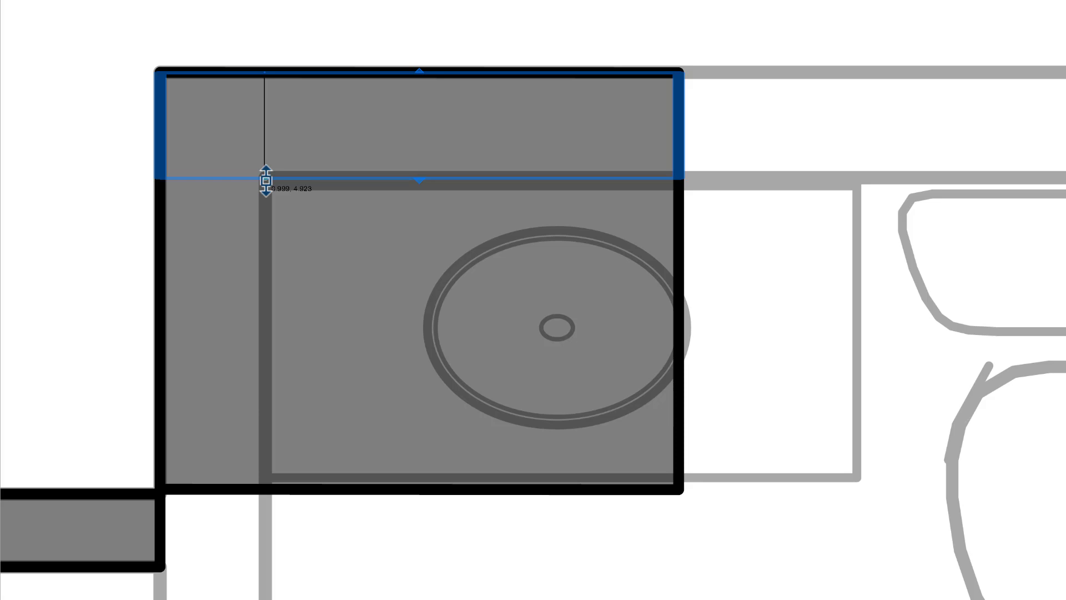
drag(315, 177, 887, 182)
scroll(664, 174, down, 3)
middle_drag(446, 166, 124, 154)
scroll(242, 150, down, 2)
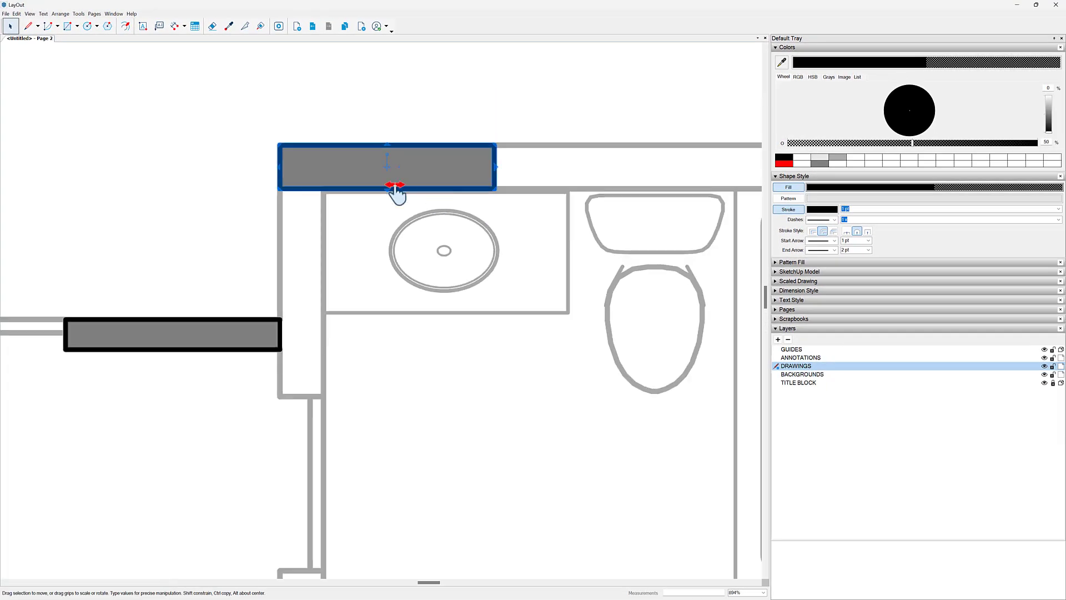
drag(240, 147, 549, 138)
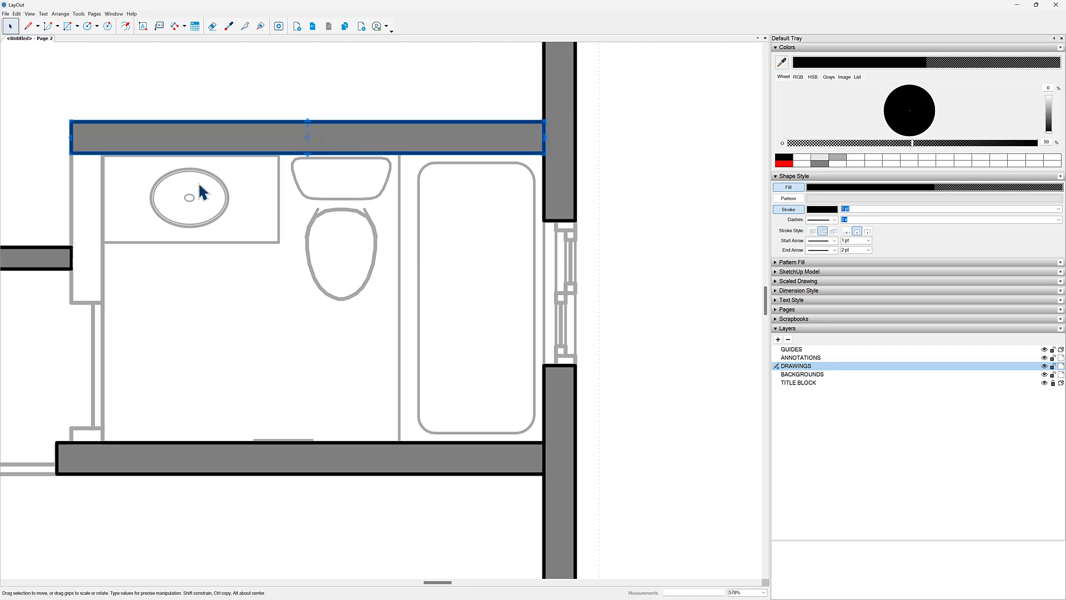
Make a vertical copy of the bathroom wall piece and align it below the corner along the bathroom's hallway-side wall.
scroll(203, 181, up, 3)
middle_drag(274, 140, 602, 144)
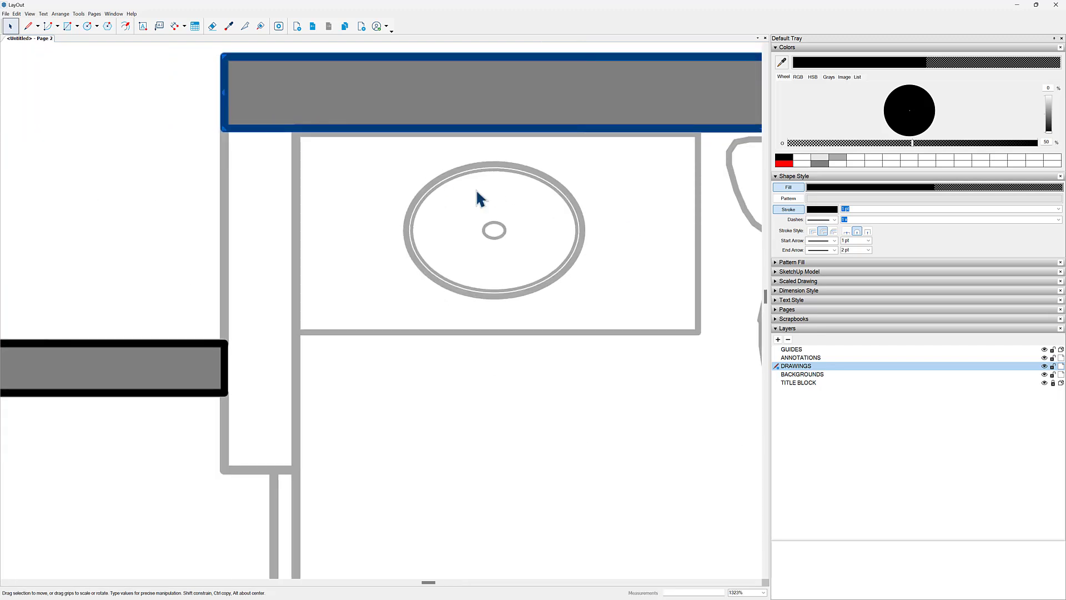
scroll(476, 197, down, 3)
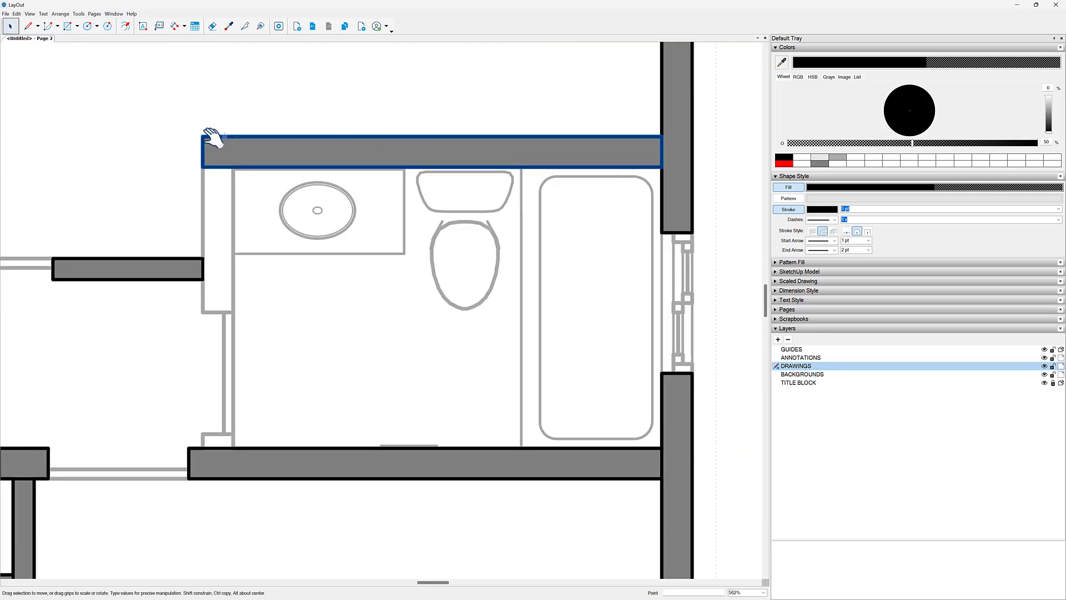
drag(210, 121, 183, 183)
scroll(214, 159, up, 3)
scroll(173, 181, up, 2)
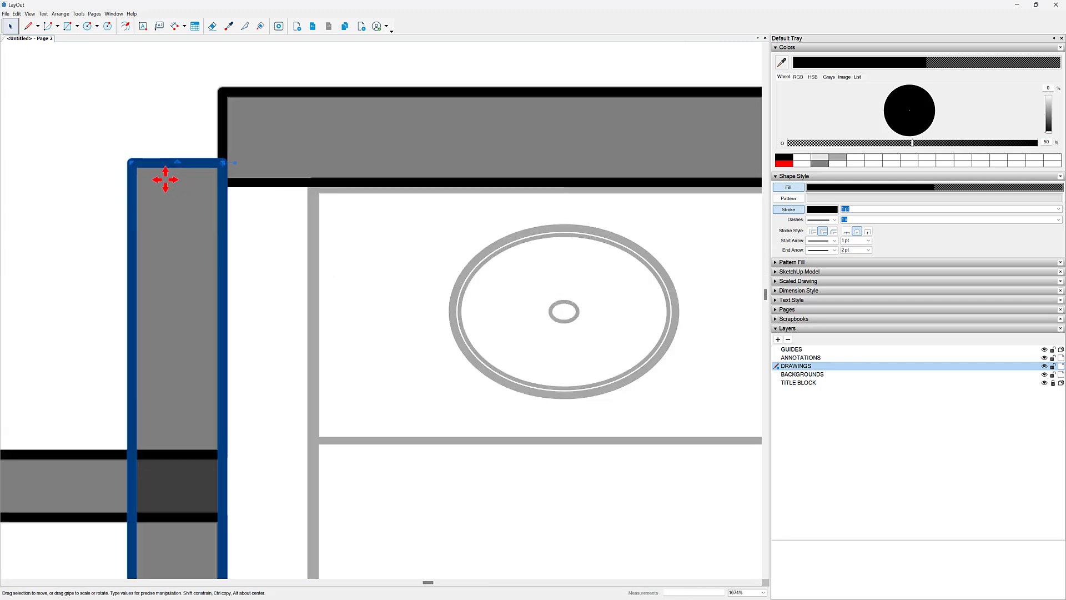
scroll(175, 213, down, 5)
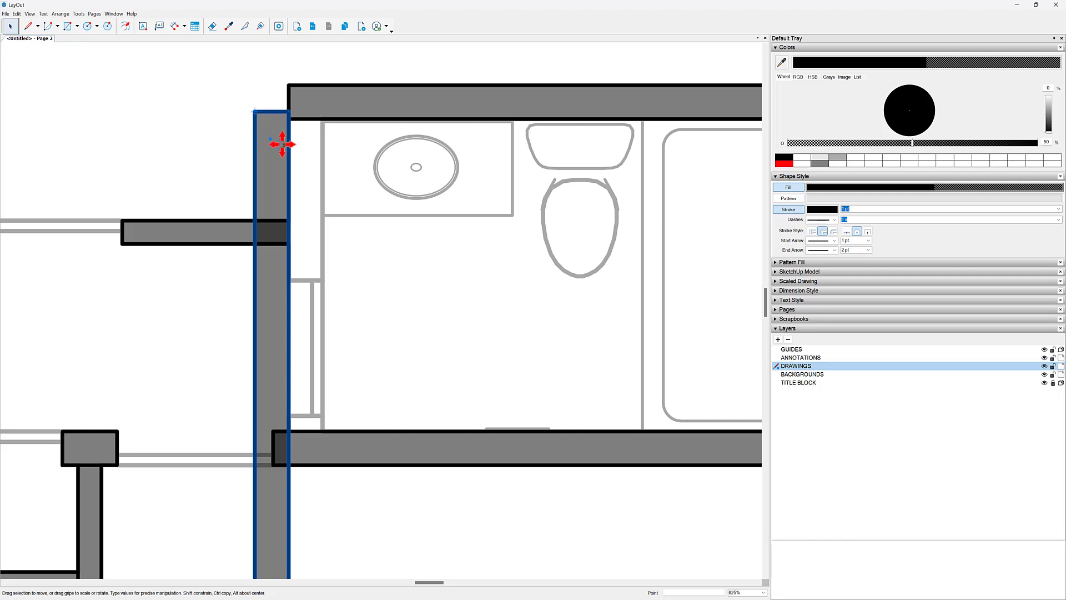
drag(283, 144, 317, 152)
Shorten the vertical bathroom wall piece so it ends at the door opening.
scroll(300, 289, down, 3)
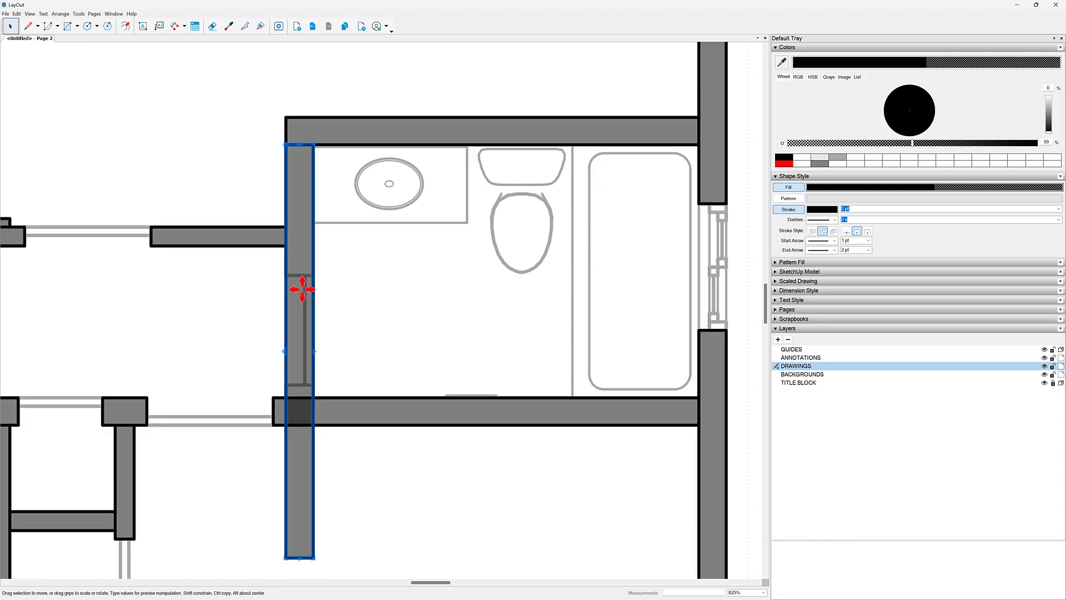
drag(333, 456, 336, 202)
scroll(319, 191, up, 4)
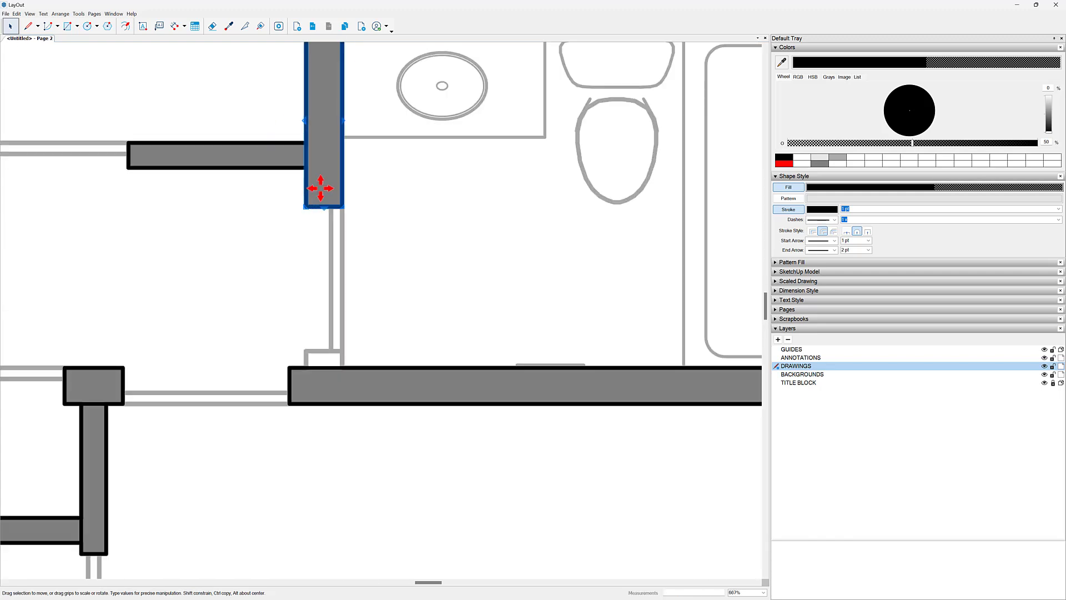
Copy the vertical bathroom wall piece to the other side of the door opening and trim it to the short stub above the lower wall.
middle_drag(328, 152, 353, 243)
ctrl+drag(349, 127, 410, 402)
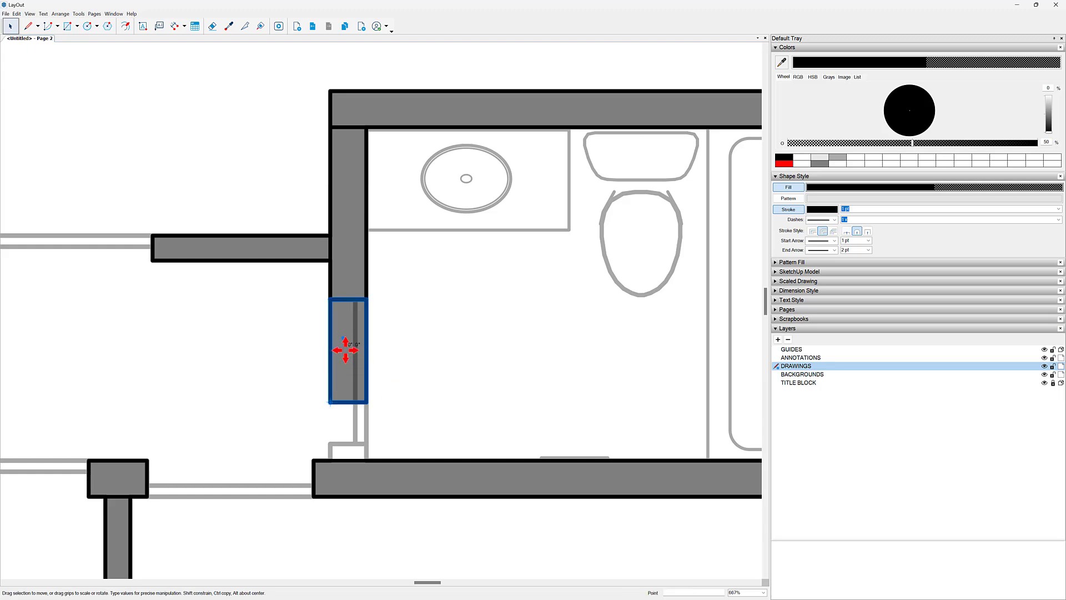
drag(343, 337, 349, 478)
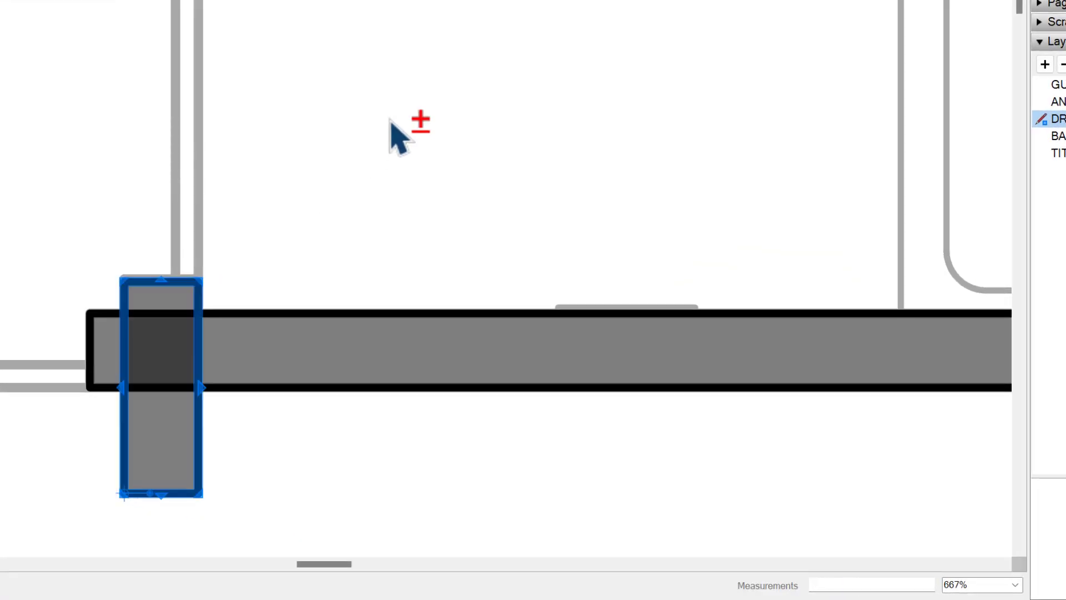
scroll(126, 478, up, 2)
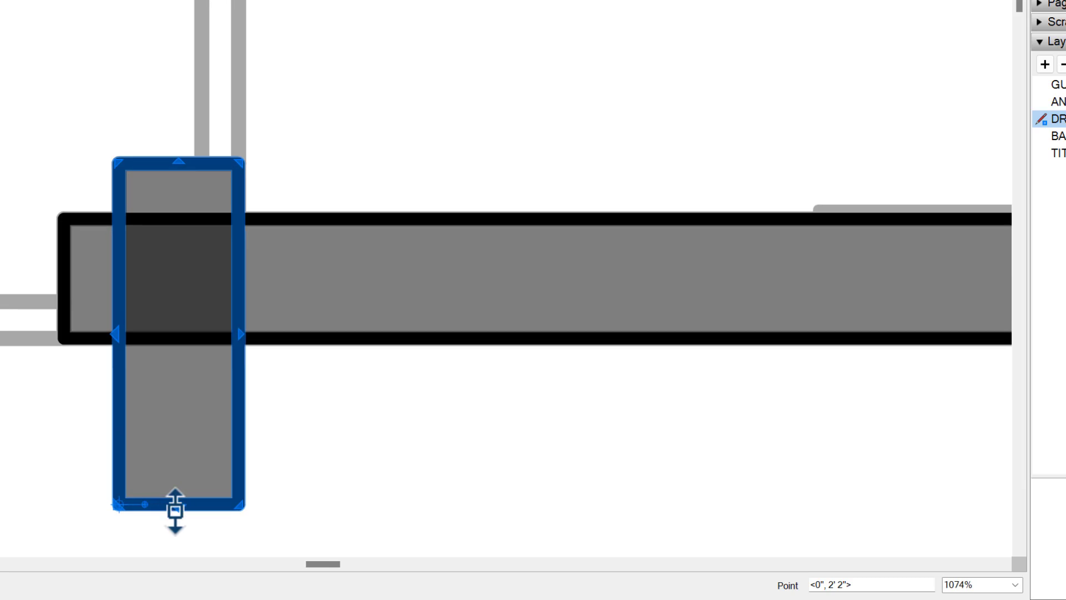
drag(174, 505, 320, 219)
scroll(389, 233, down, 4)
click(444, 272)
Toggle the BACKGROUNDS layer's visibility off and on twice to review the traced walls across the whole floor plan.
scroll(555, 279, down, 6)
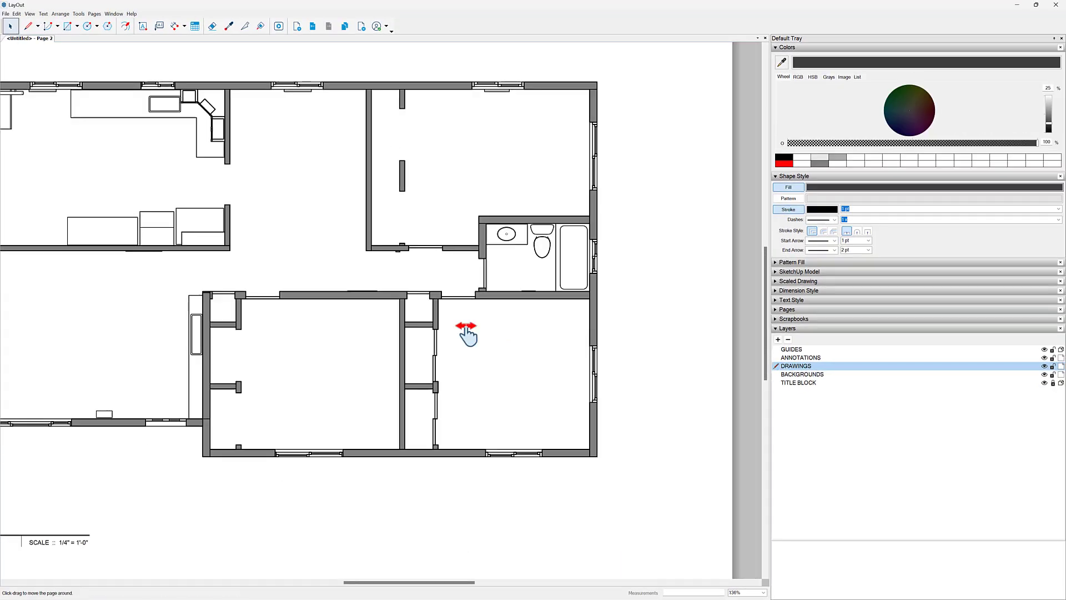
middle_drag(467, 334, 590, 340)
scroll(590, 340, down, 1)
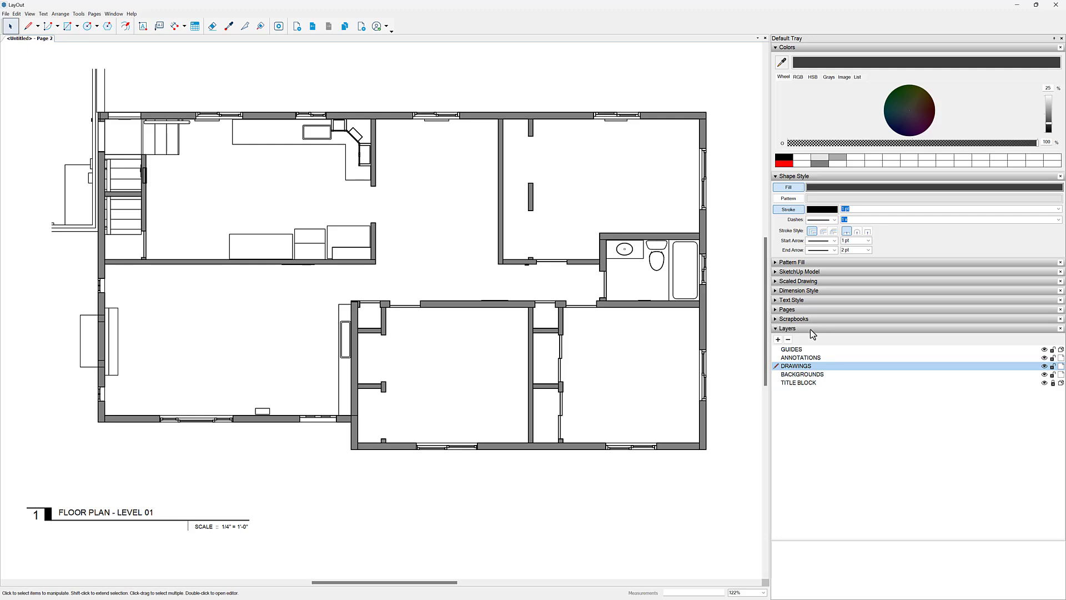
click(1044, 375)
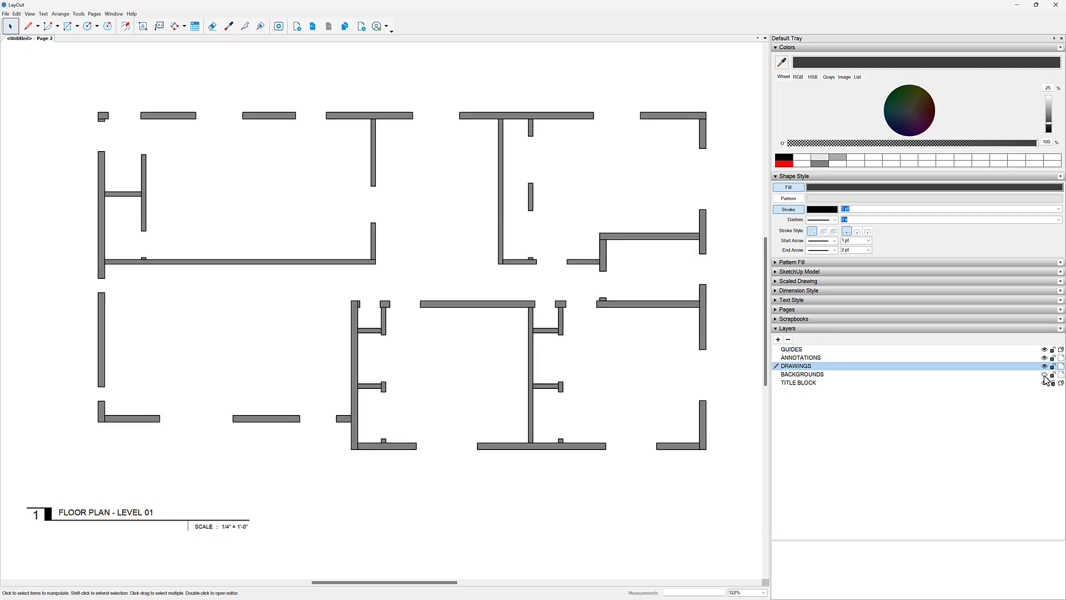
click(1045, 375)
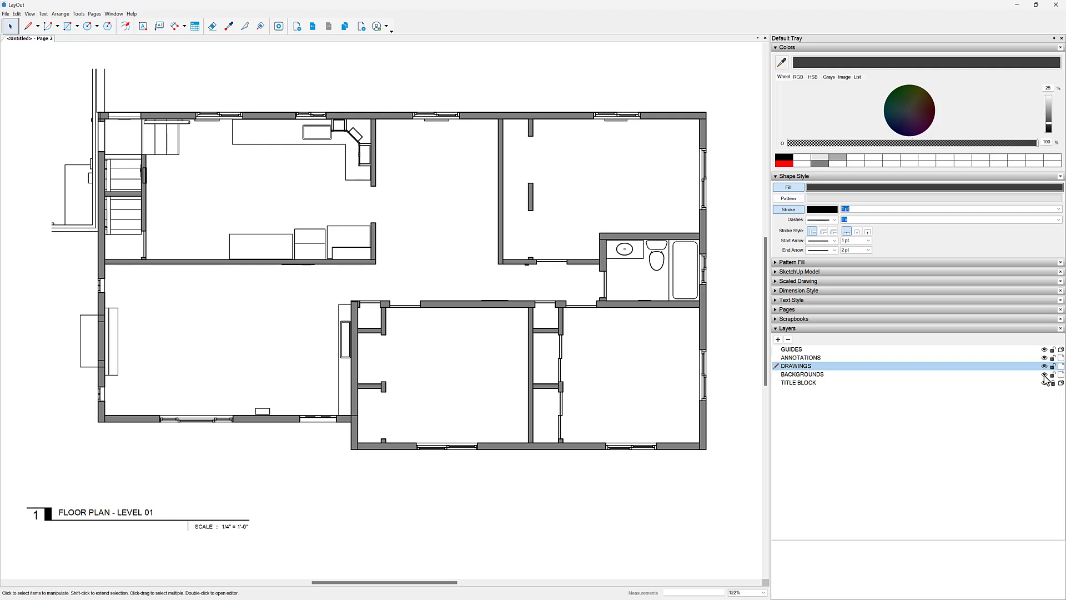
click(1044, 375)
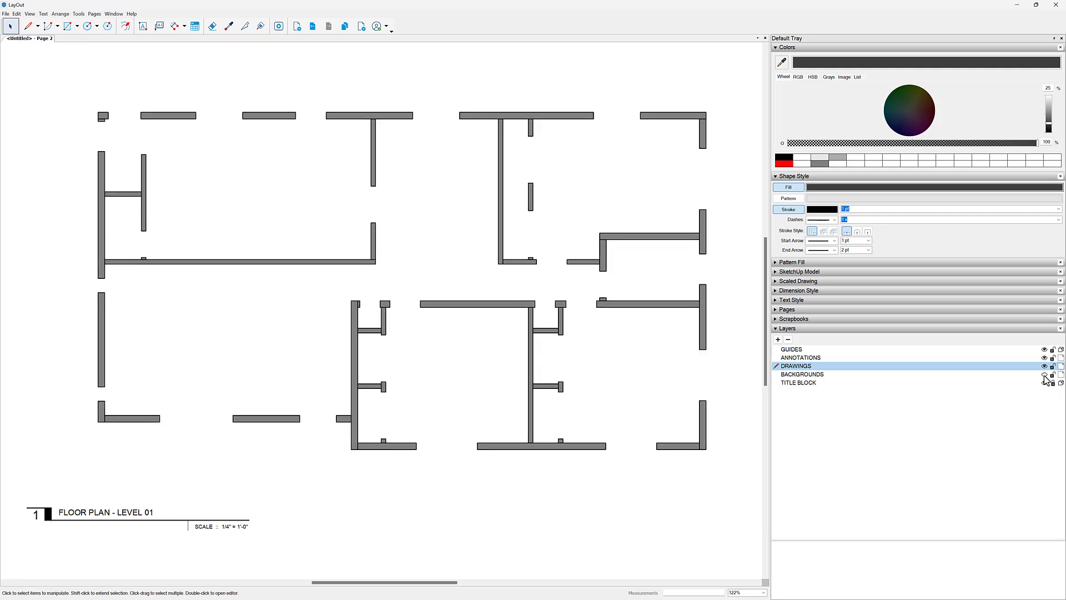
click(1045, 375)
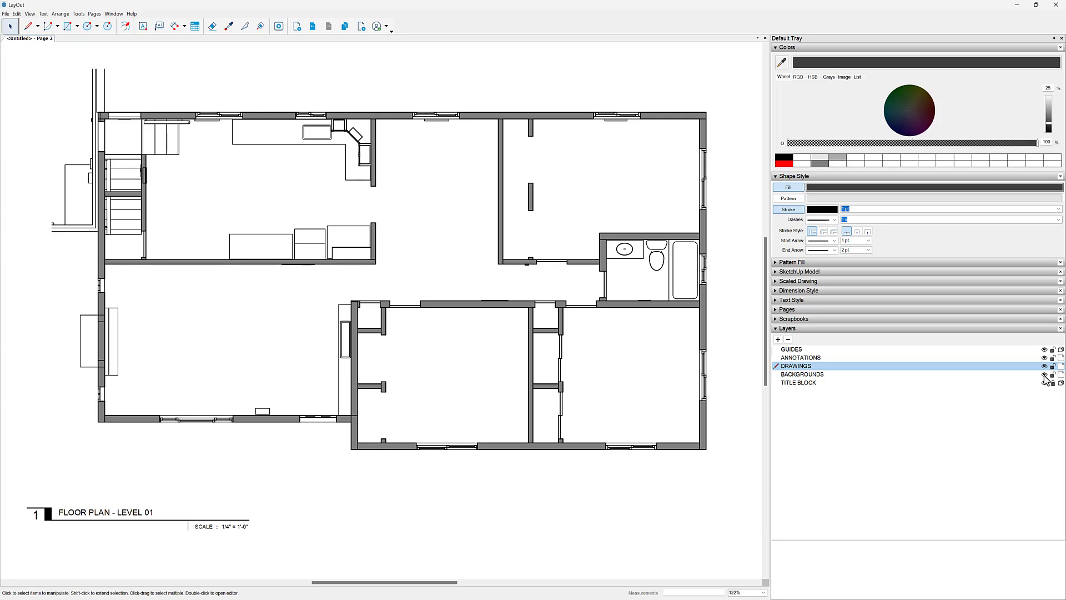
Open the wall group, change the fill of all its wall pieces to solid black, and leave the group.
double_click(530, 116)
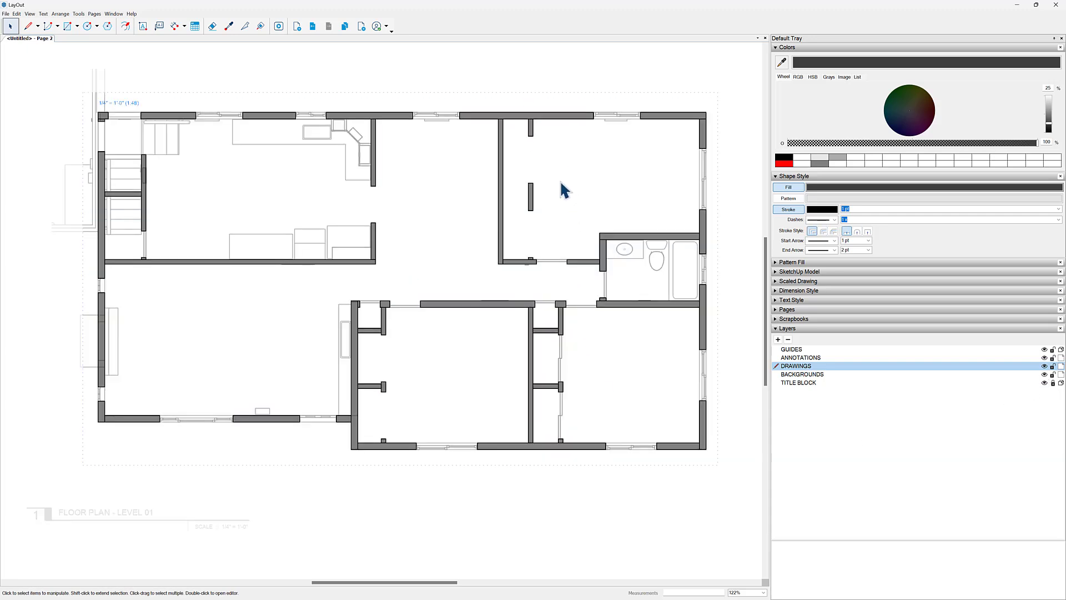
key(ctrl+a)
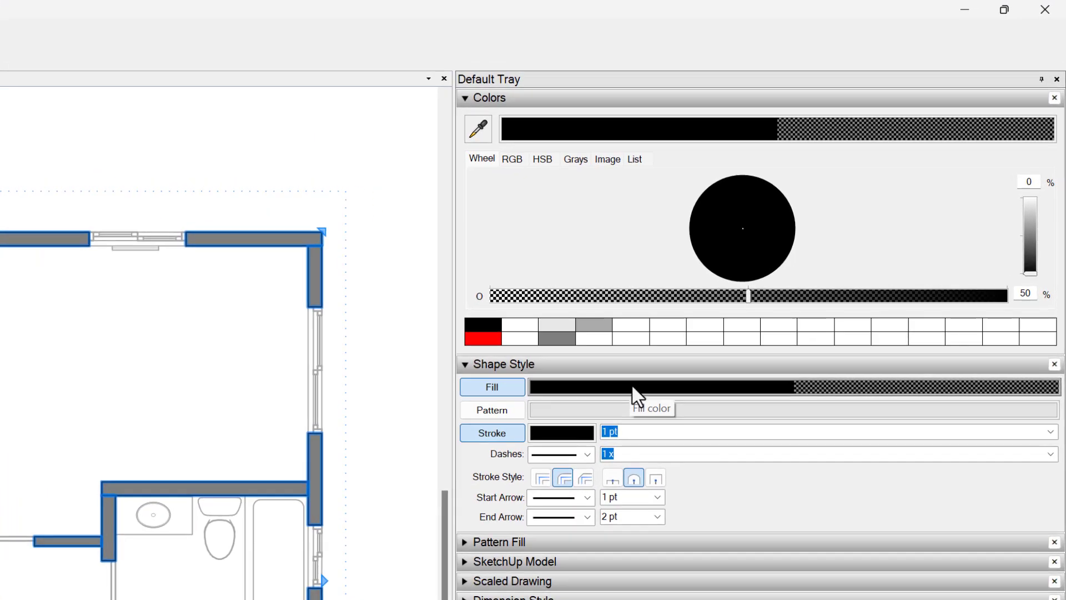
click(491, 320)
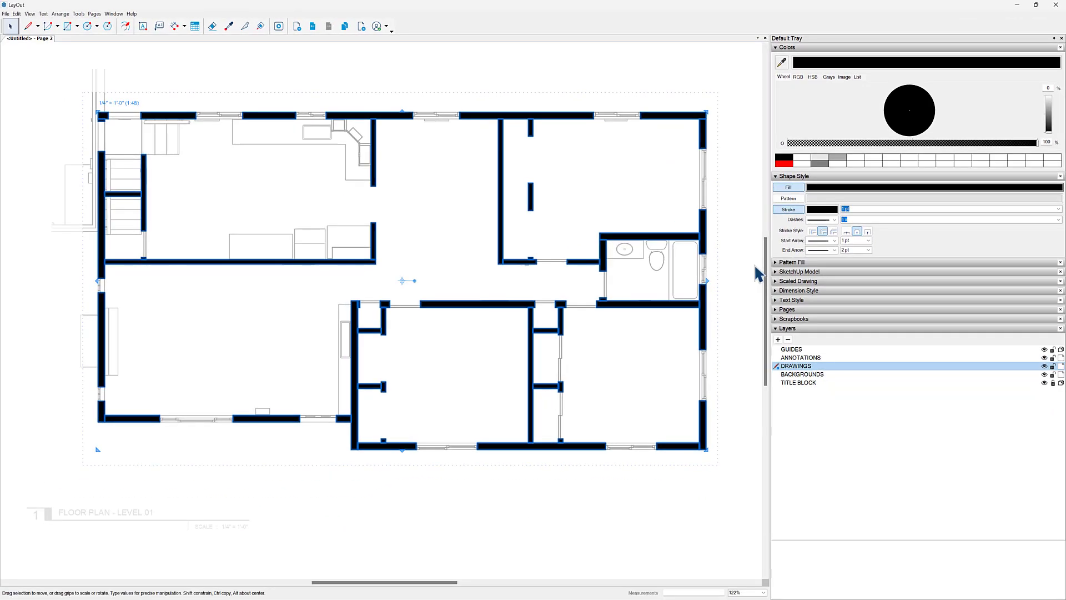
click(597, 254)
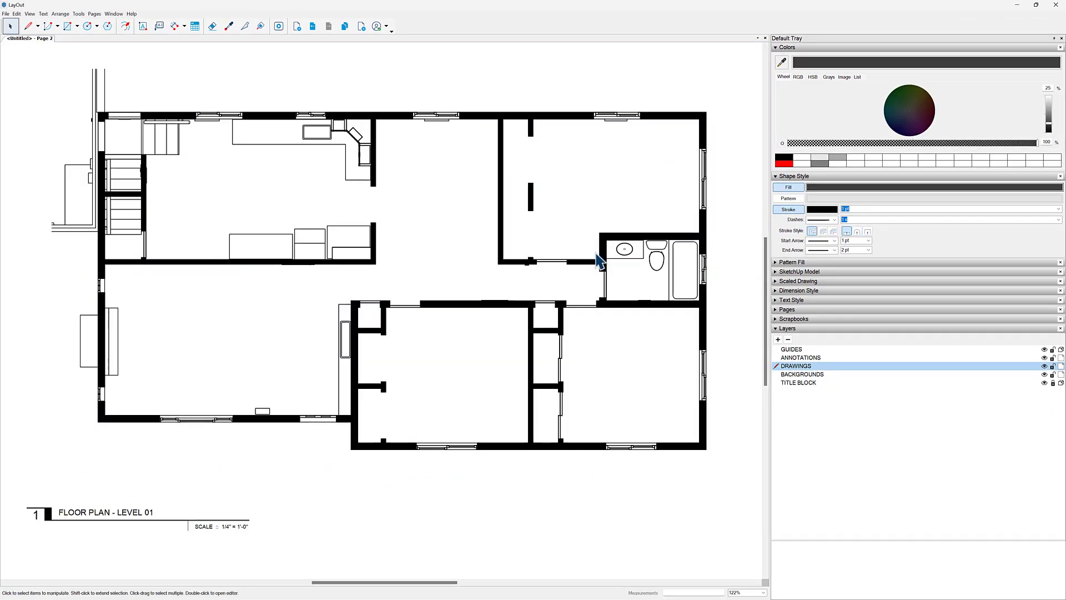